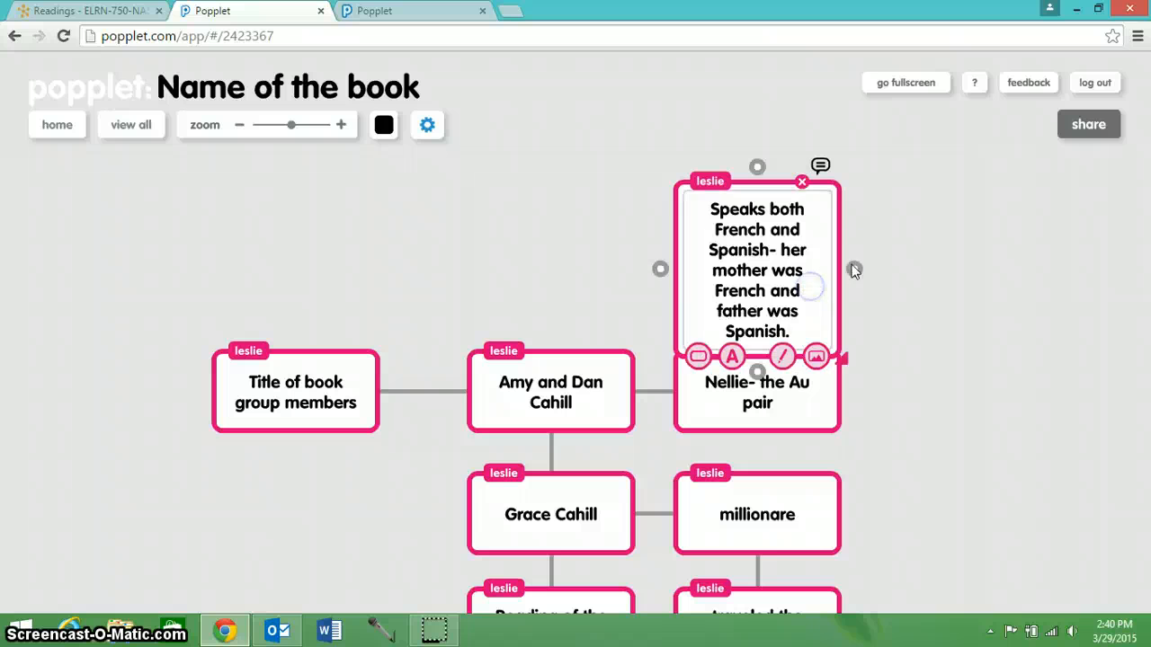
Step: Widen the "Speaks both French and Spanish" popple and move it to the right of the "Nellie- the Au pair" popple
drag(852, 367, 890, 296)
click(976, 412)
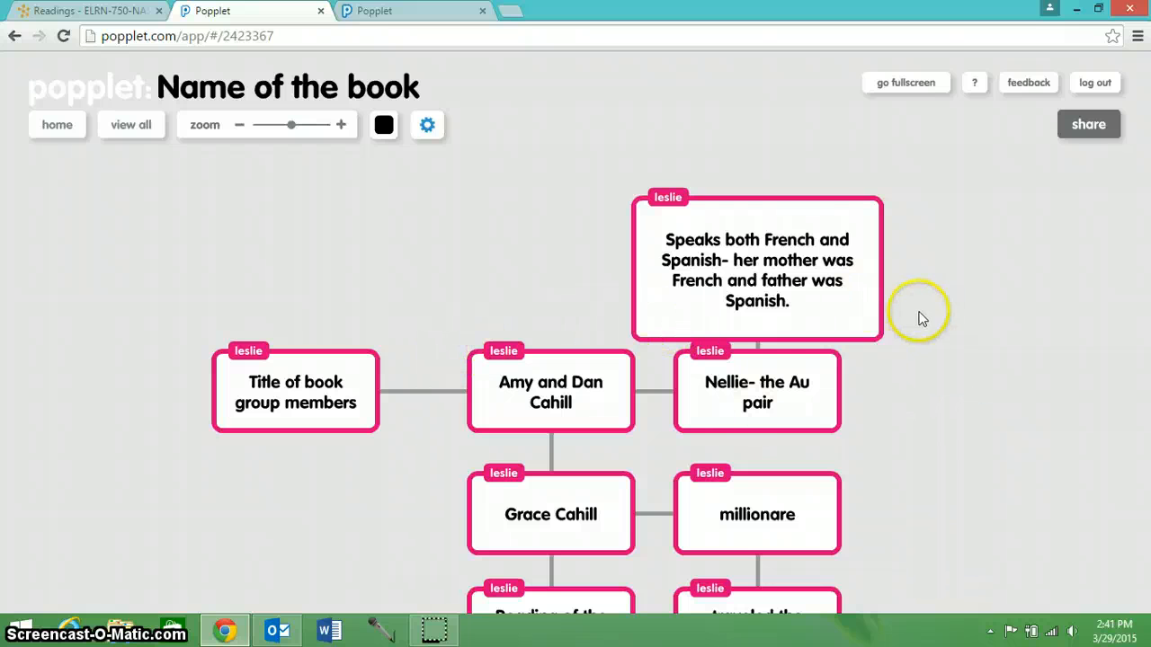
drag(852, 290, 1095, 412)
click(761, 231)
click(451, 331)
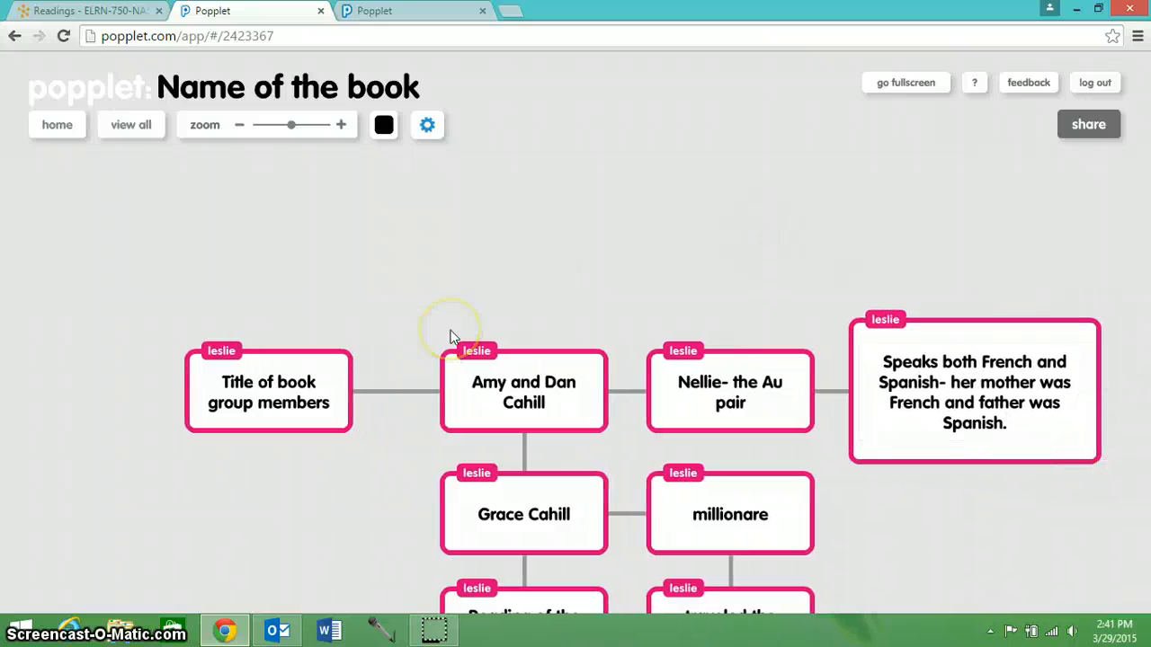
Step: Add a linked popple well above "Amy and Dan Cahill" reading "Parents were killed when Amy and Dan were younger"
click(529, 358)
drag(524, 337, 526, 114)
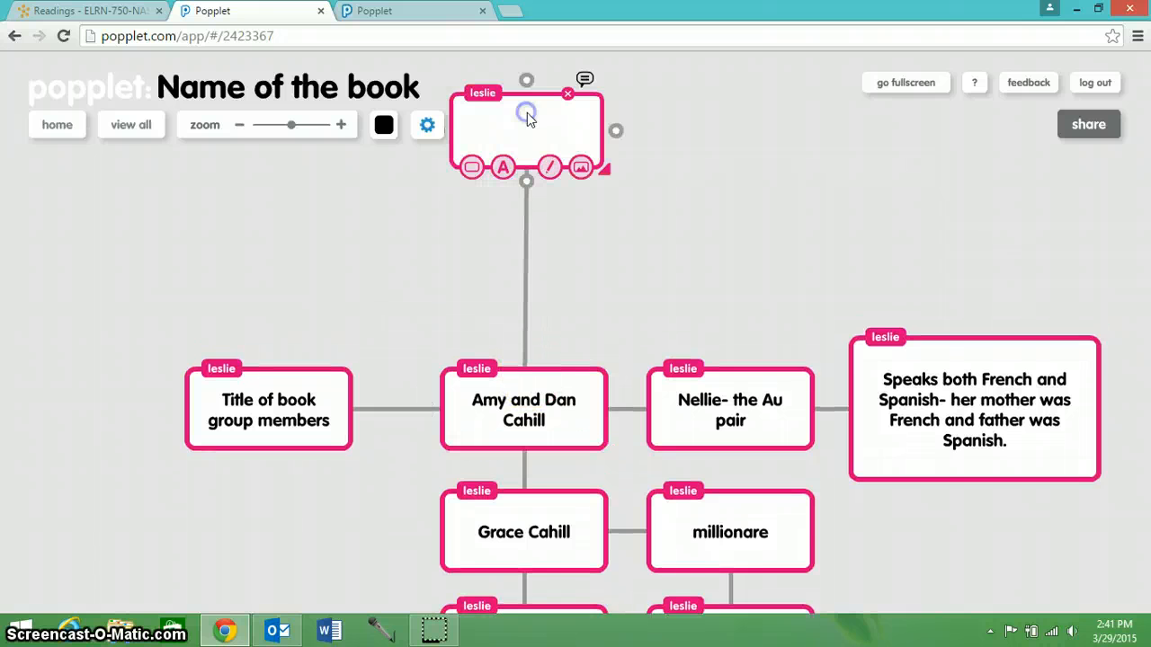
click(527, 147)
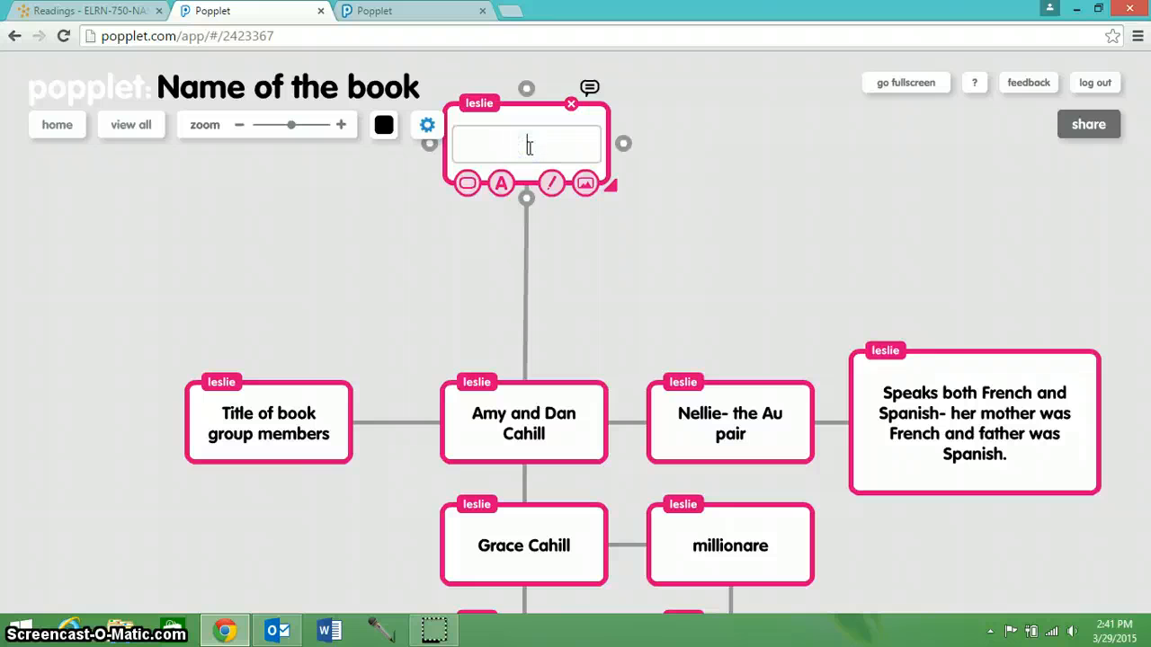
text(A)
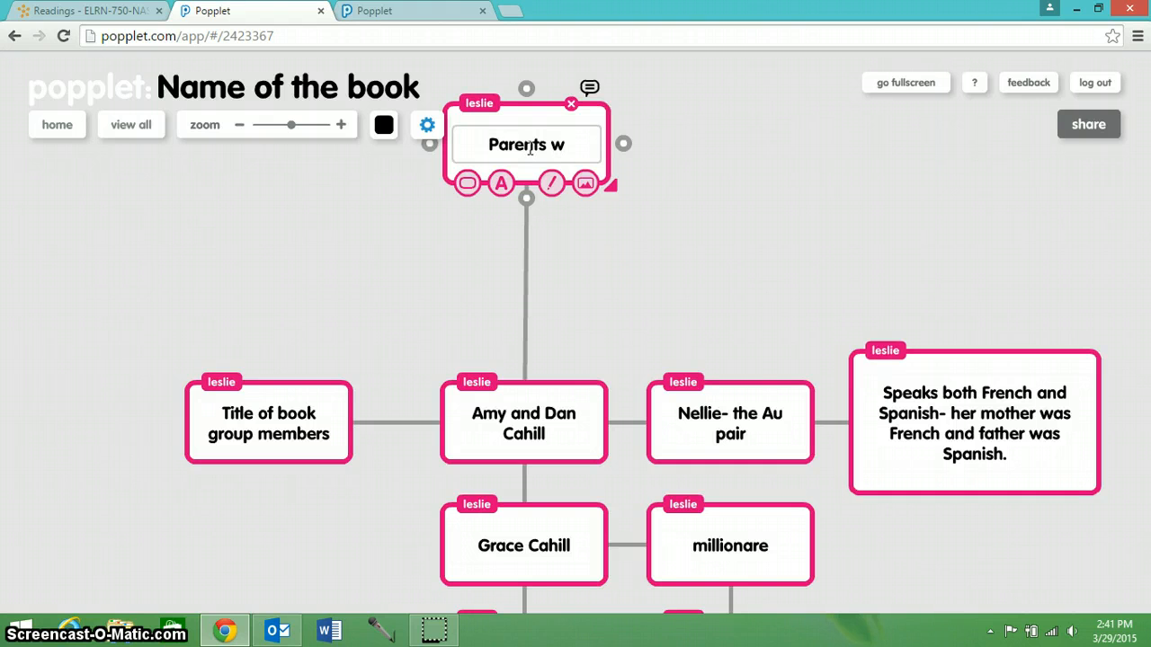
text(arents were kille)
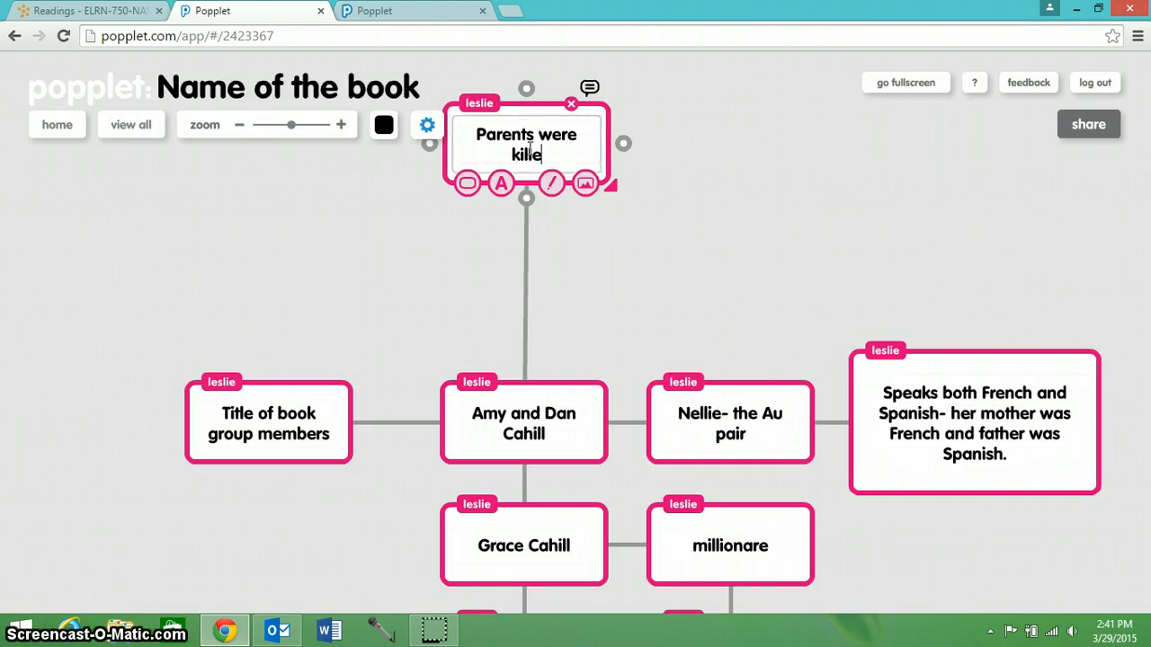
text(d when)
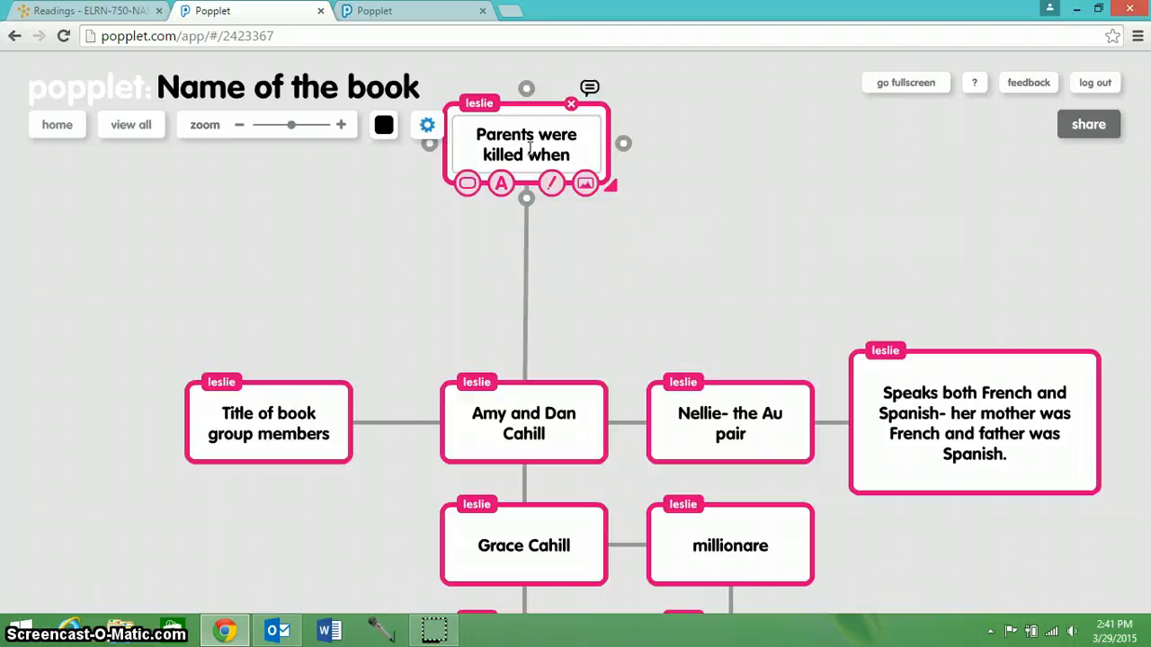
text( Amy and)
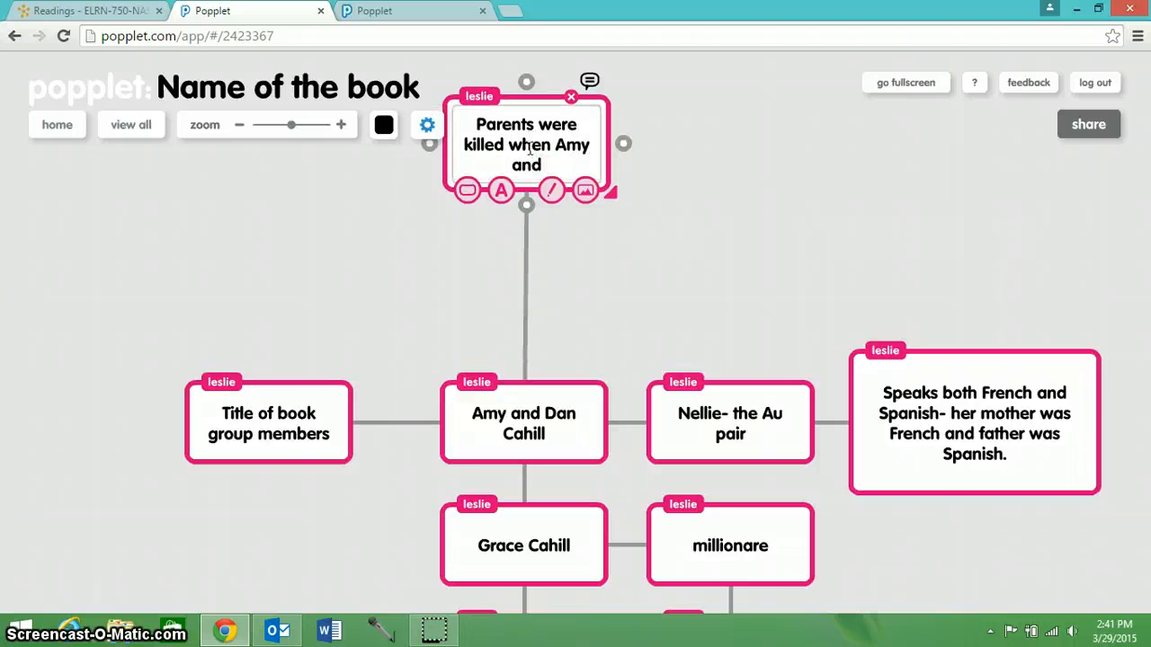
text( Dan were youn)
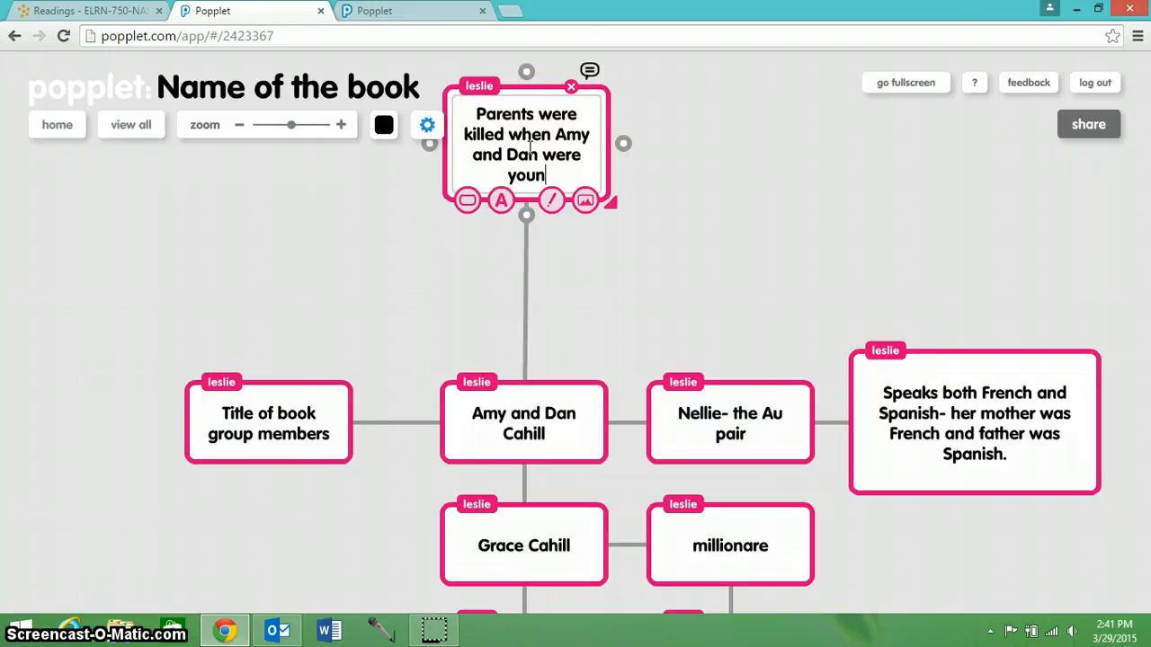
text(ger)
click(581, 249)
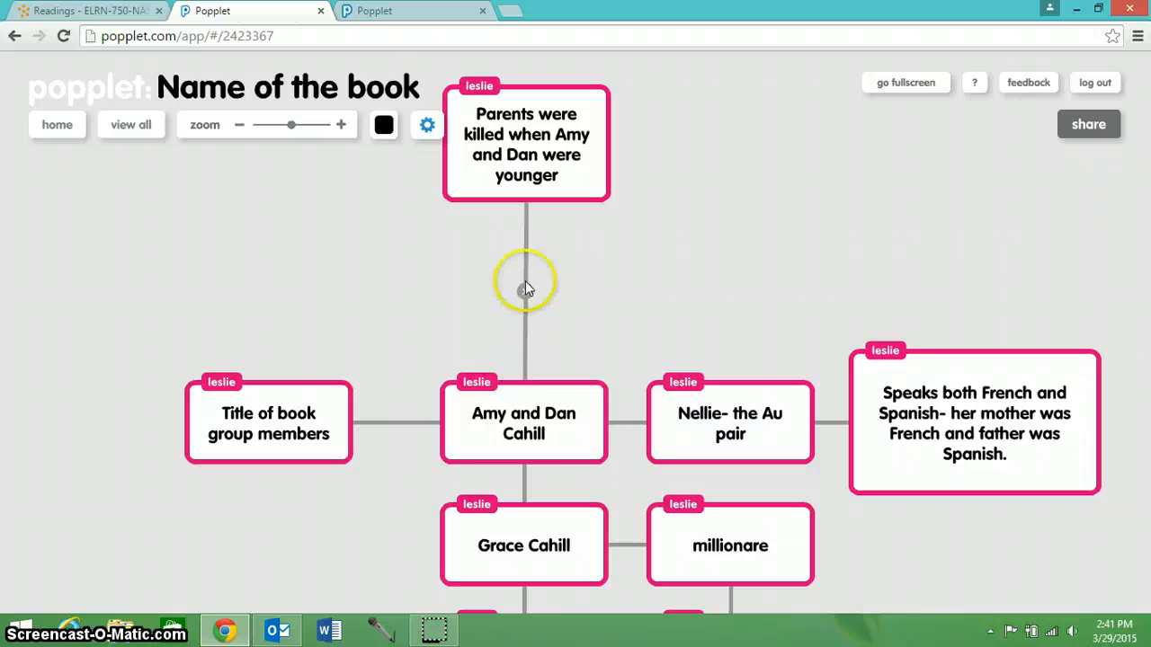
Step: Add a popple linked to "Amy and Dan Cahill" reading "Raised by their aunt", and place it just right of the vertical connector
click(525, 376)
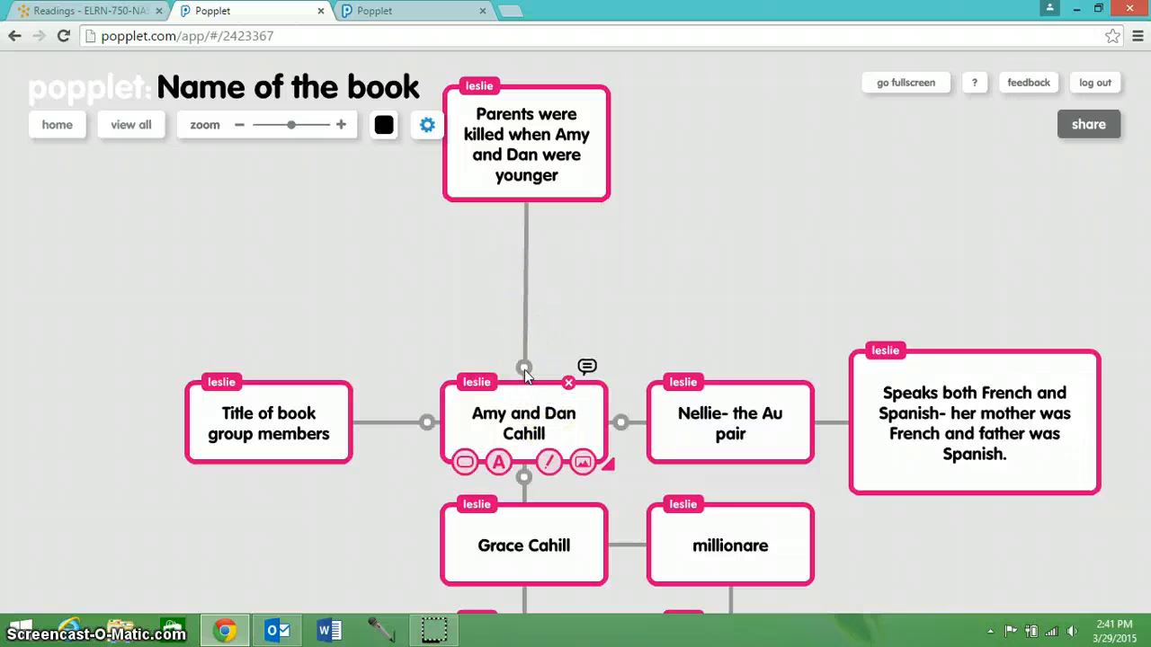
drag(524, 370, 574, 289)
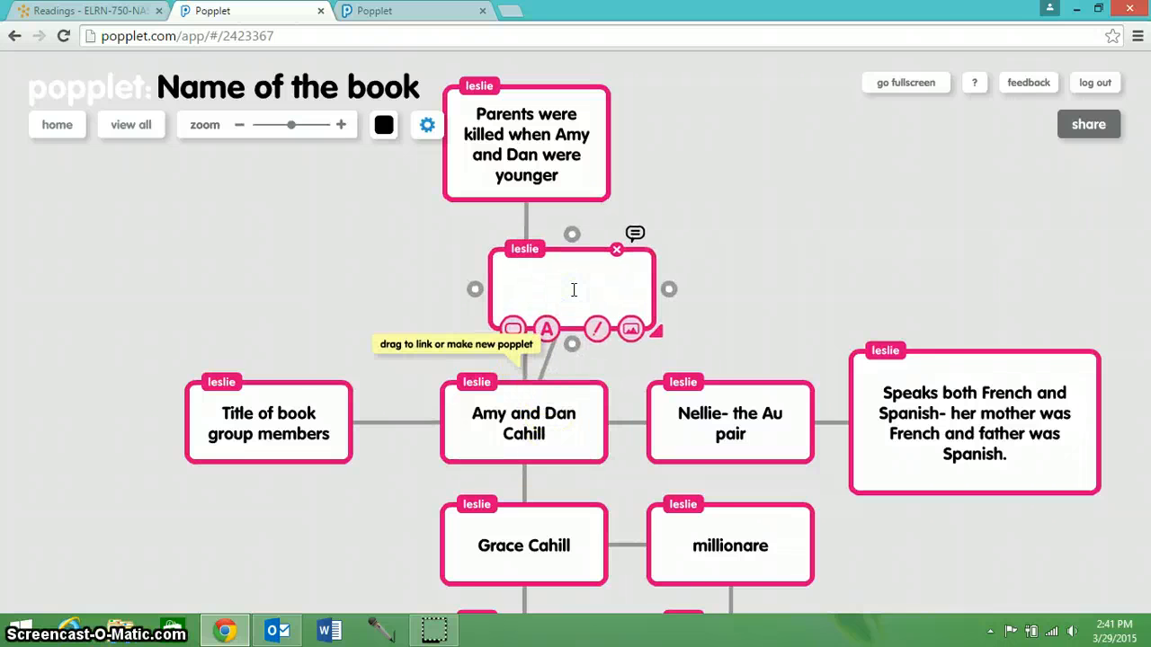
text(r)
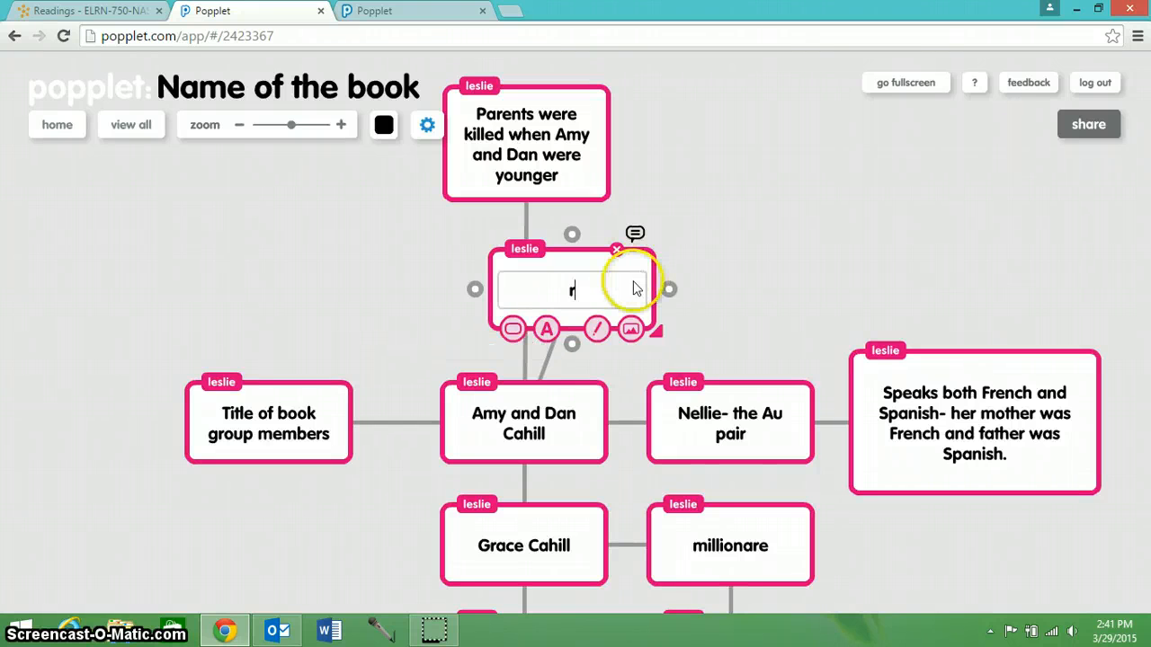
text(Raised)
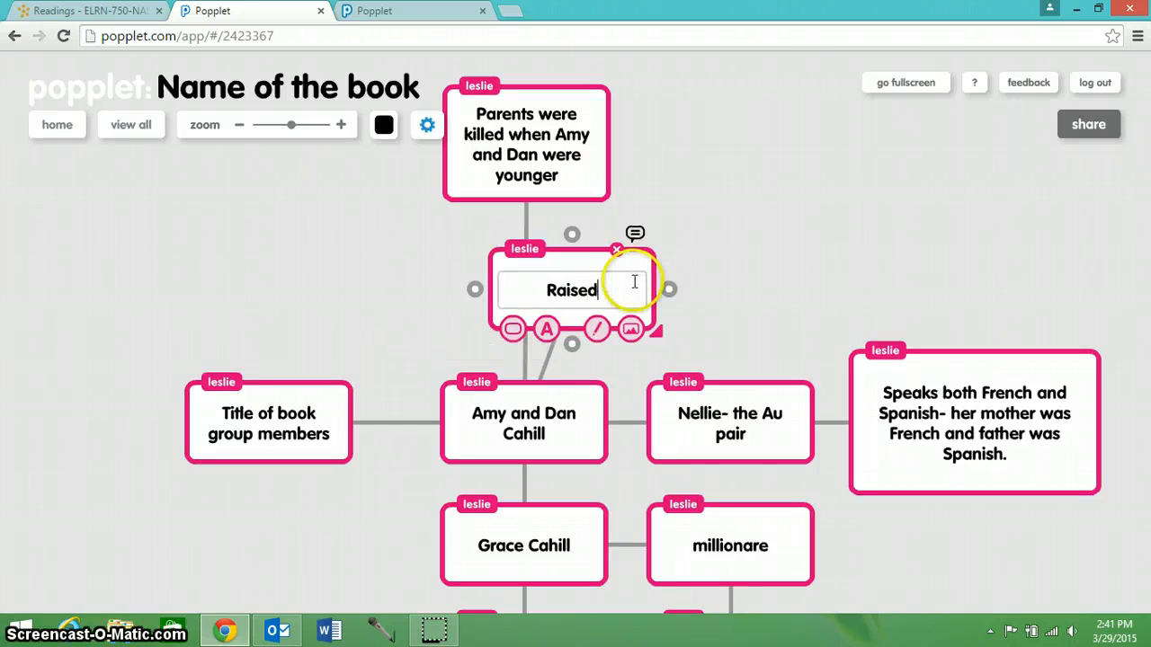
text( by their)
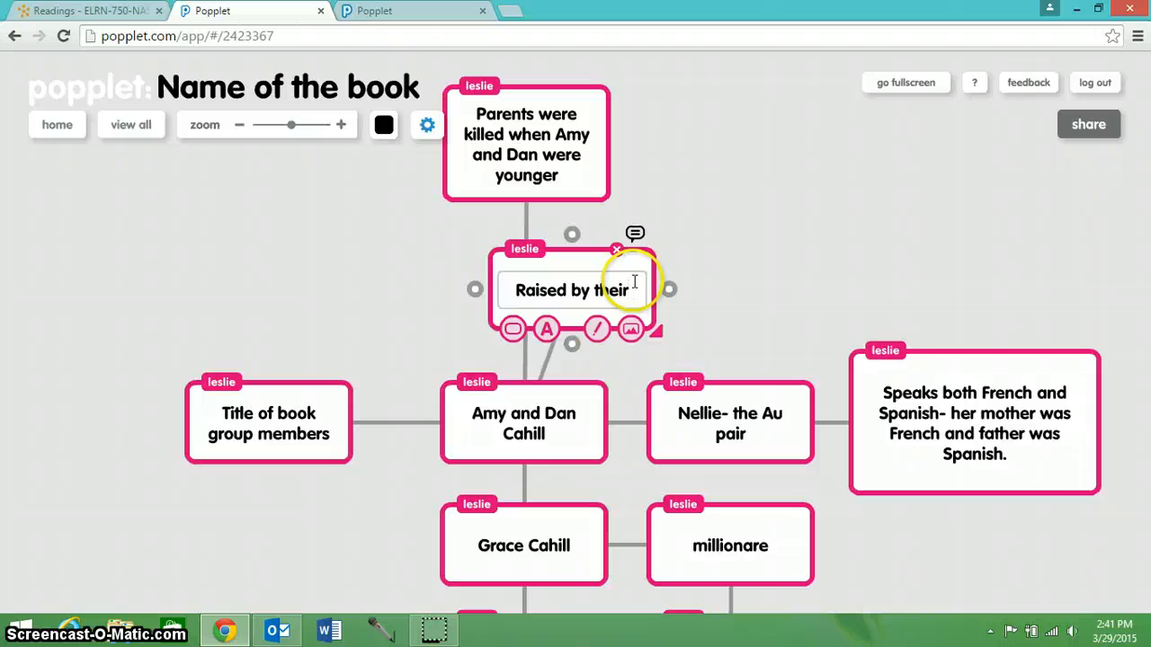
text( A)
key(BackSpace)
text(aun)
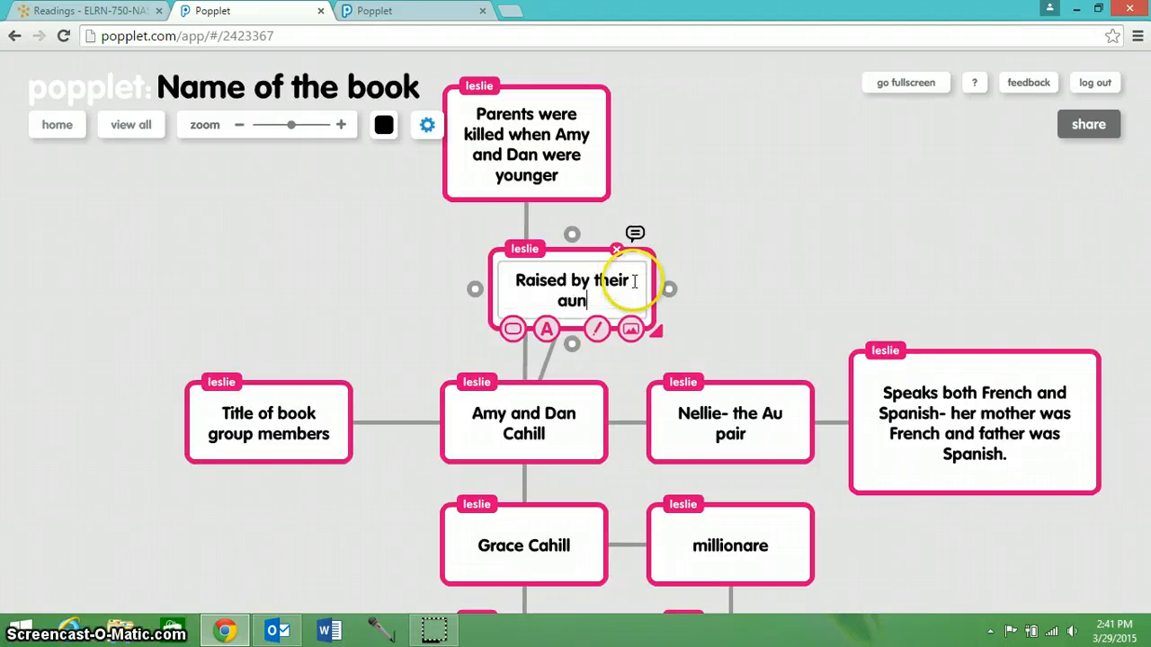
text(t)
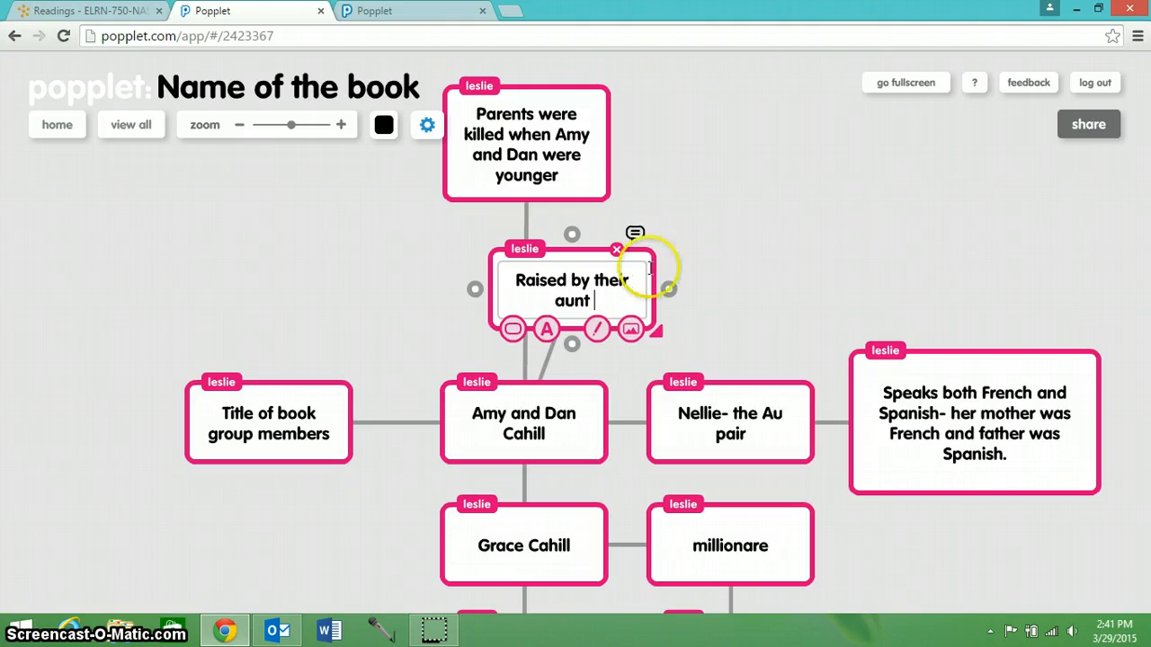
click(728, 284)
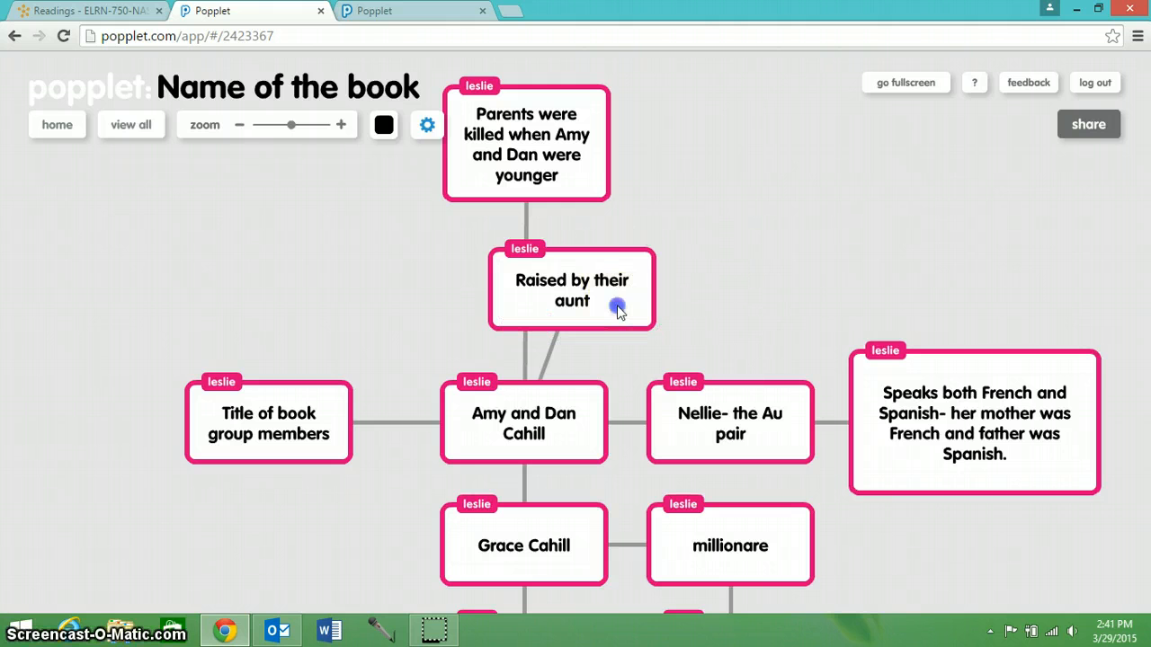
drag(617, 303, 665, 290)
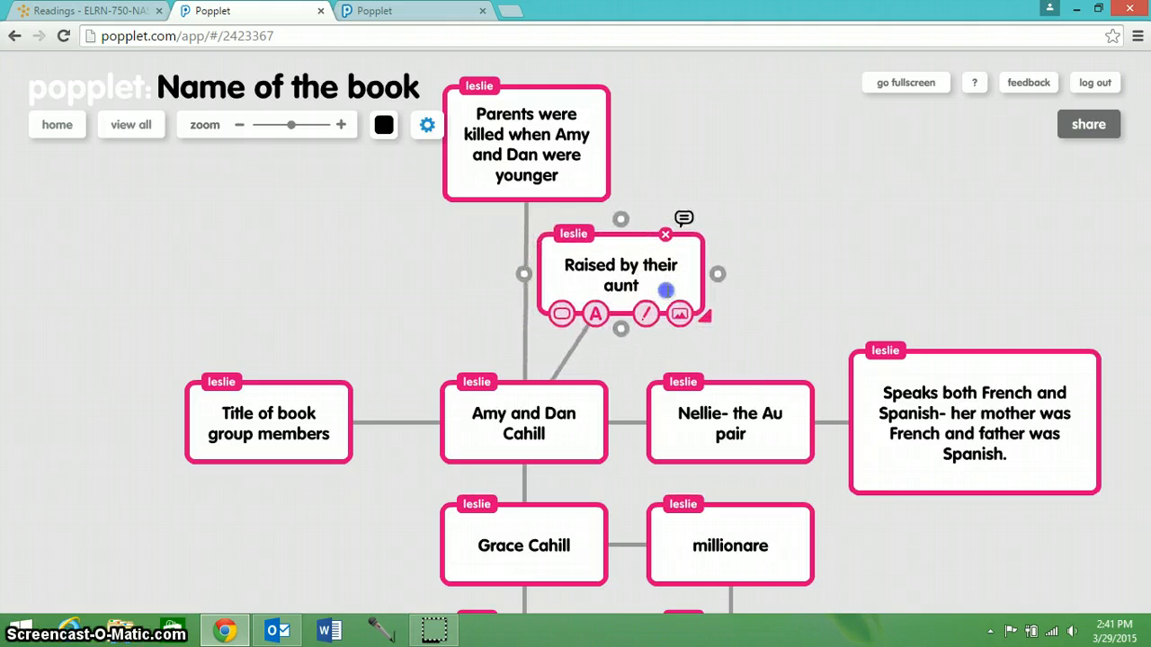
click(868, 286)
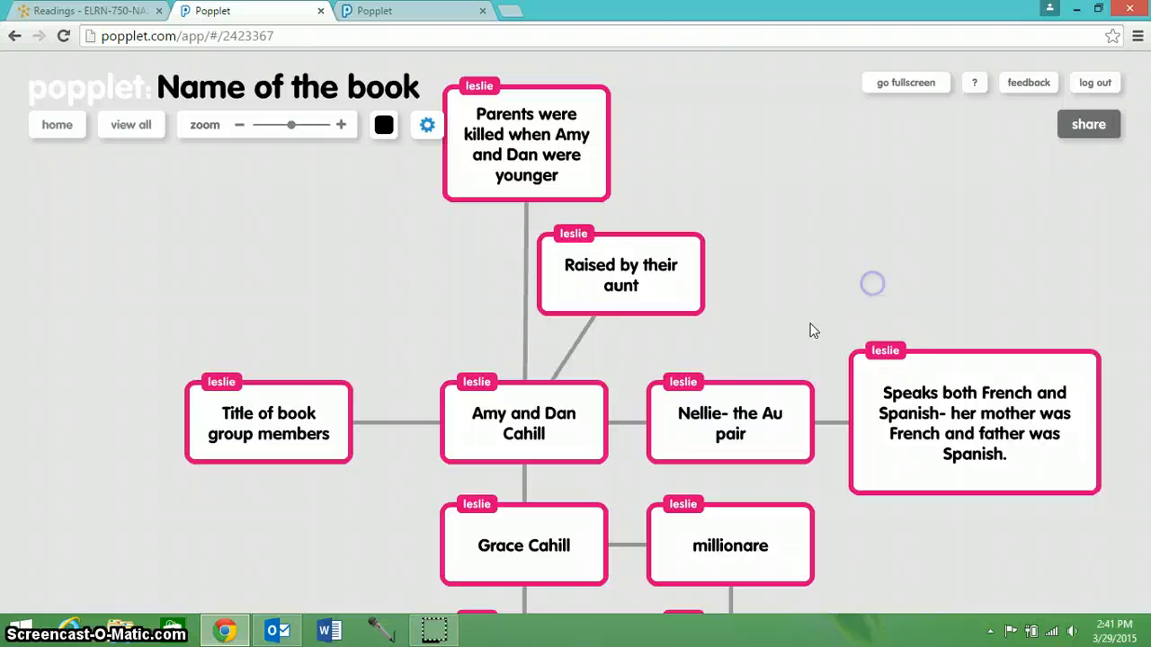
Step: Add a linked popple up and left of "Amy and Dan Cahill" reading "Amy and Dan take the Cahill challenge!"
click(504, 387)
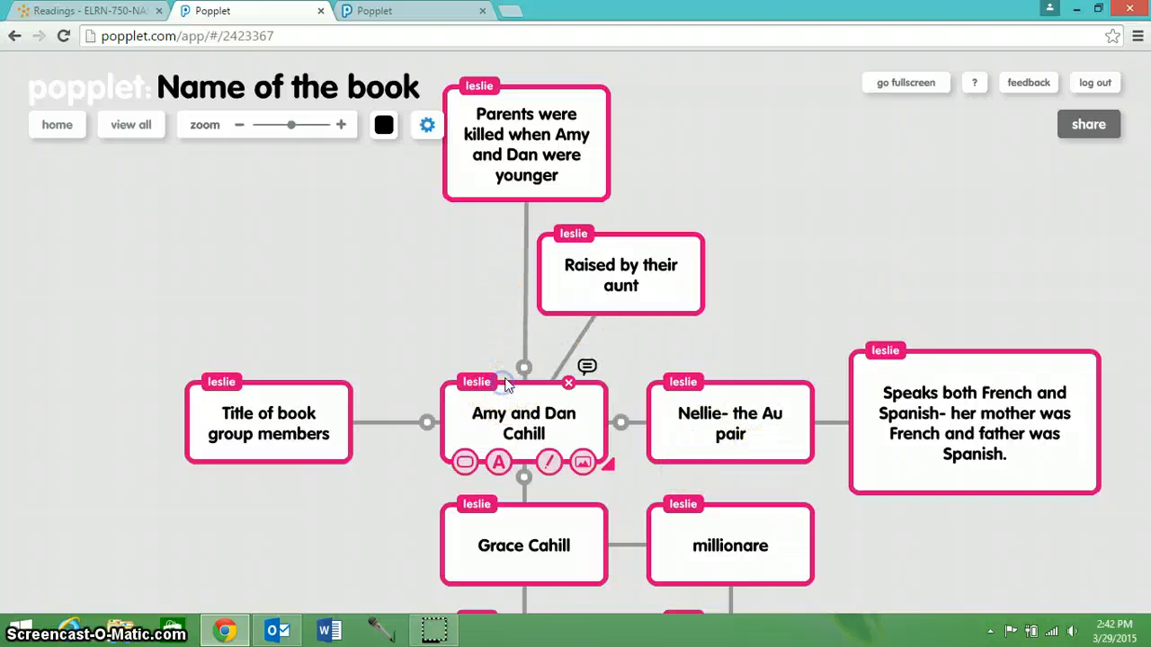
drag(525, 376, 429, 295)
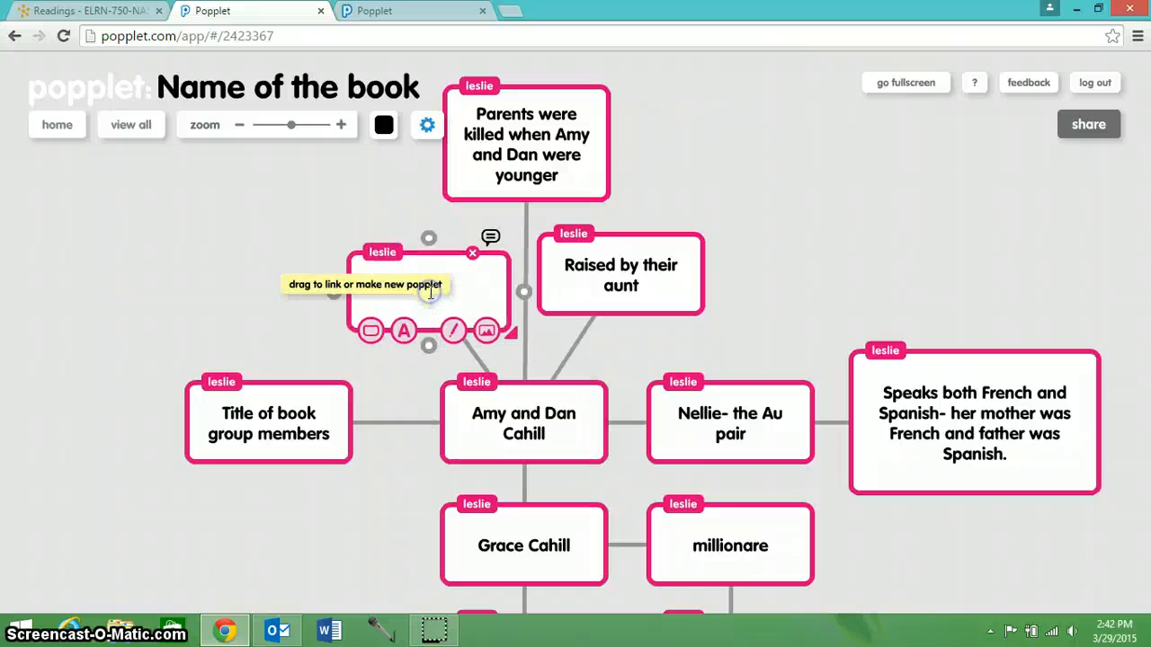
click(430, 292)
text(A)
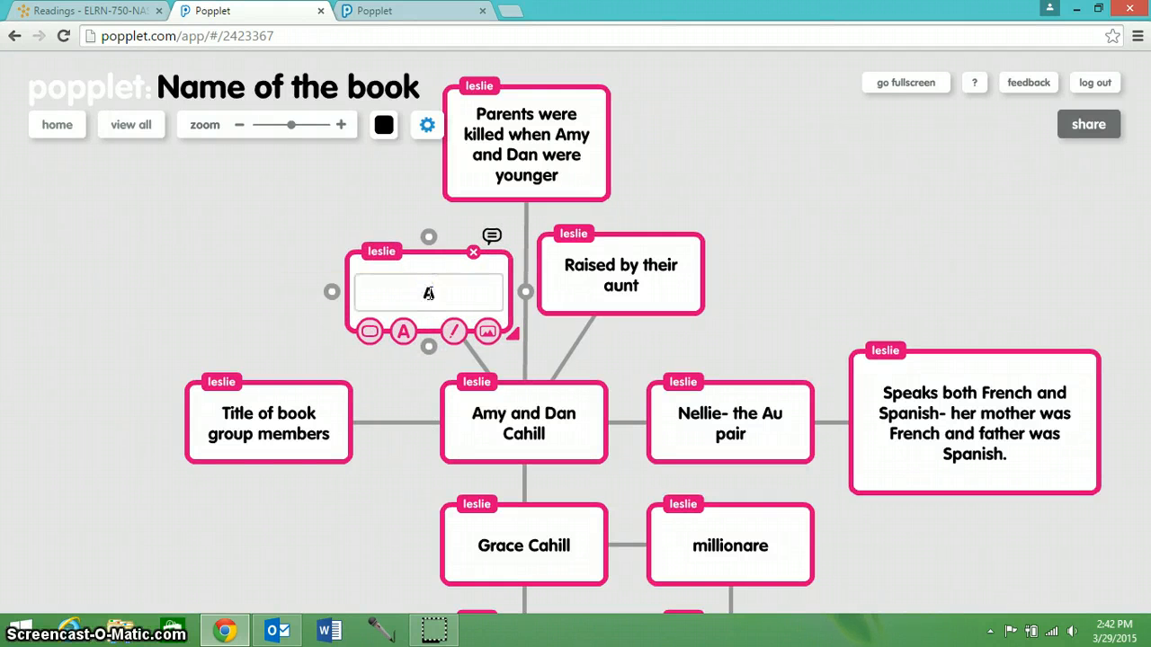
text(my and Dan t)
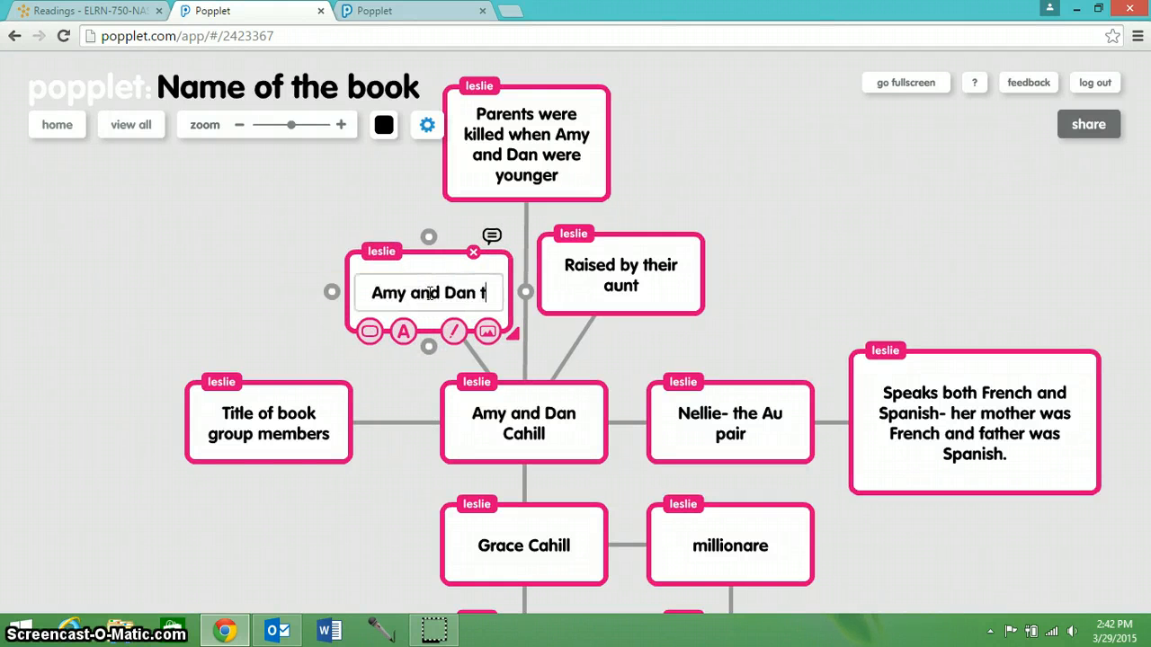
text(ake the C)
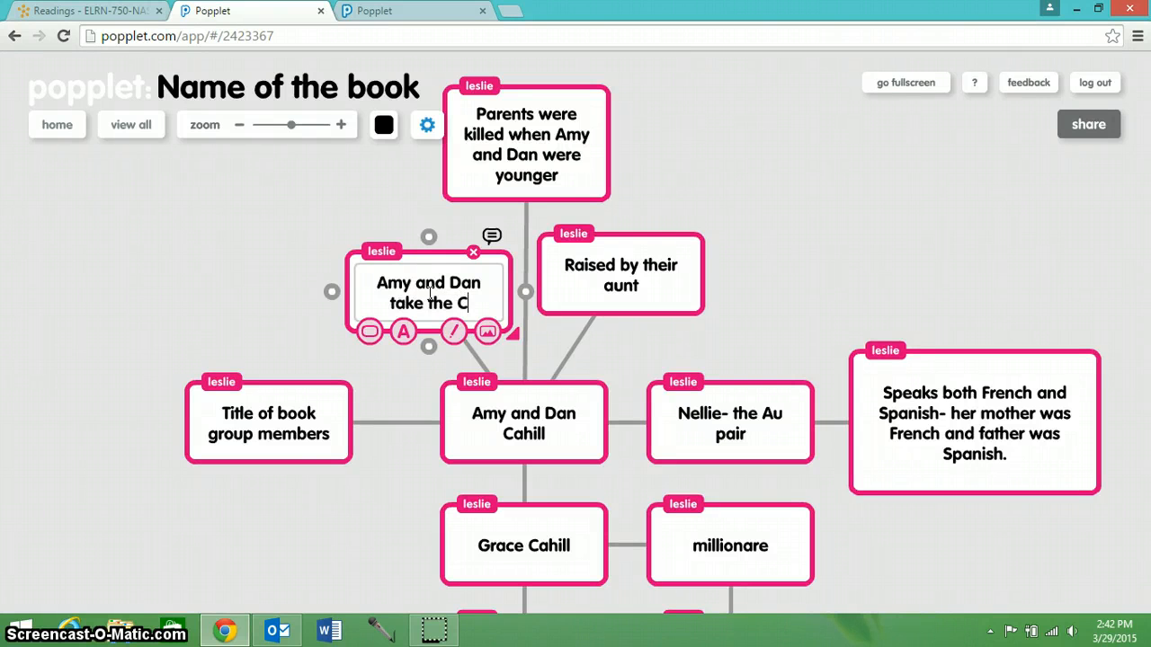
text(ahill c)
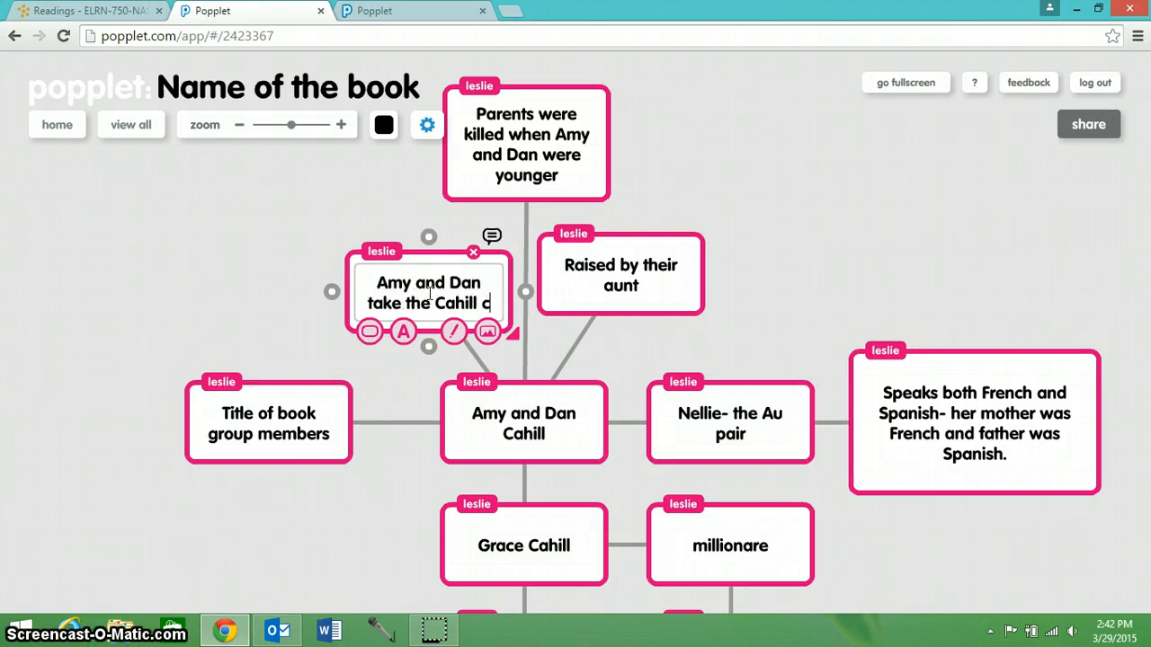
text(hallenge!)
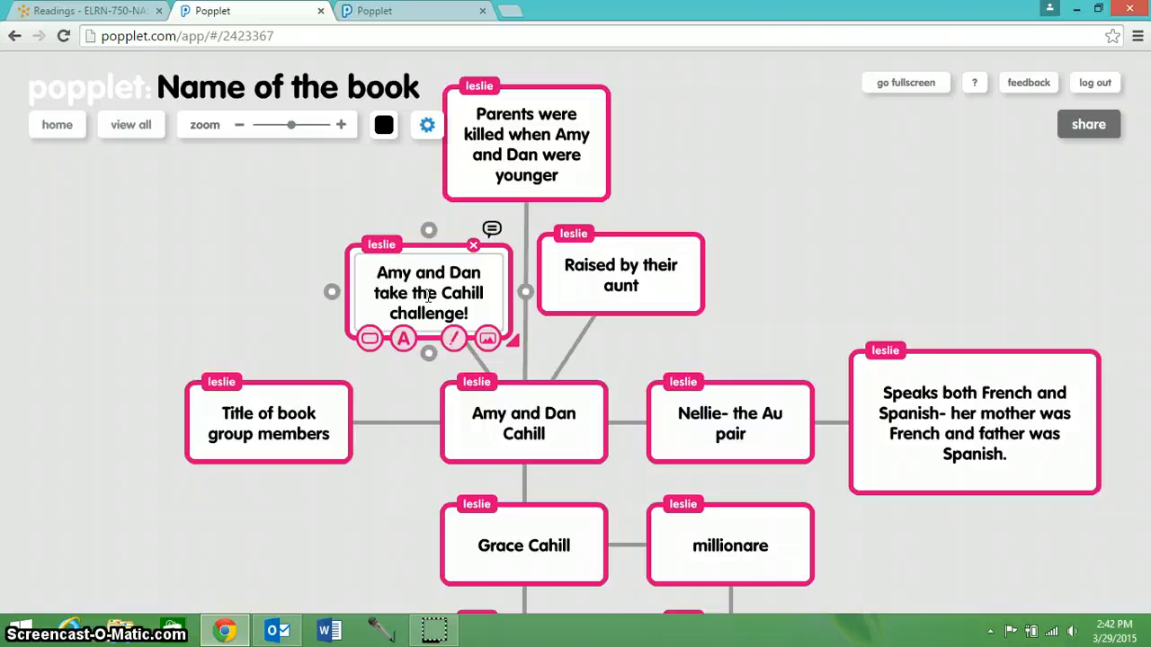
click(378, 518)
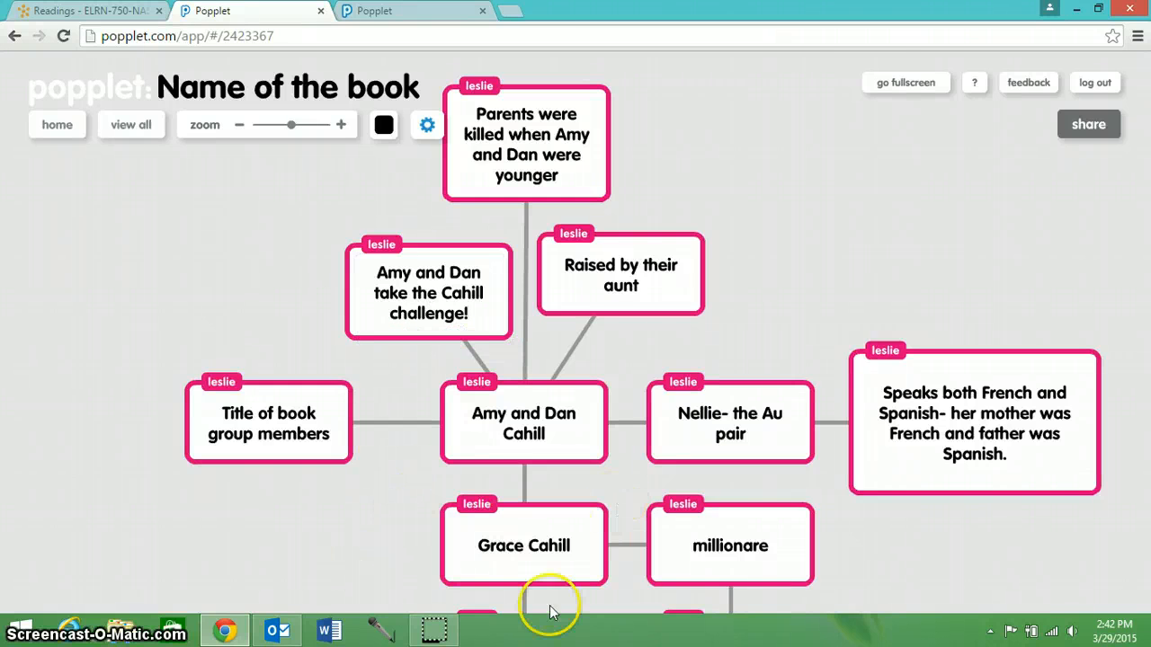
mouse_move(454, 490)
mouse_down()
mouse_move(539, 455)
mouse_move(522, 382)
mouse_move(522, 416)
mouse_up()
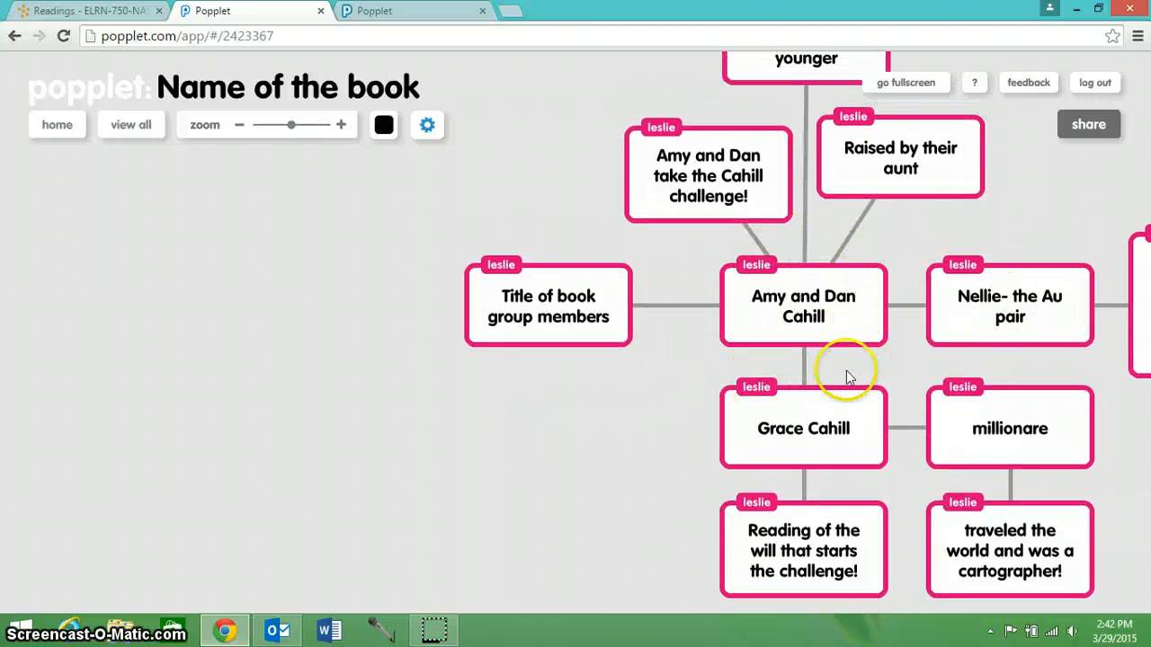
click(788, 324)
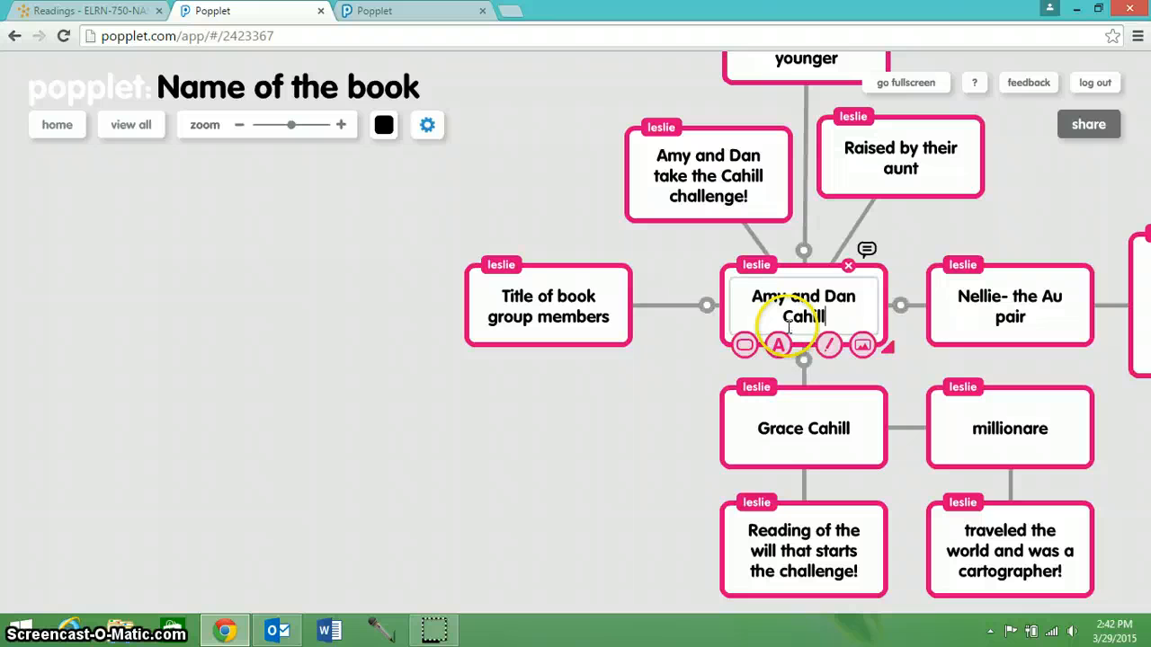
drag(708, 307, 652, 387)
click(696, 344)
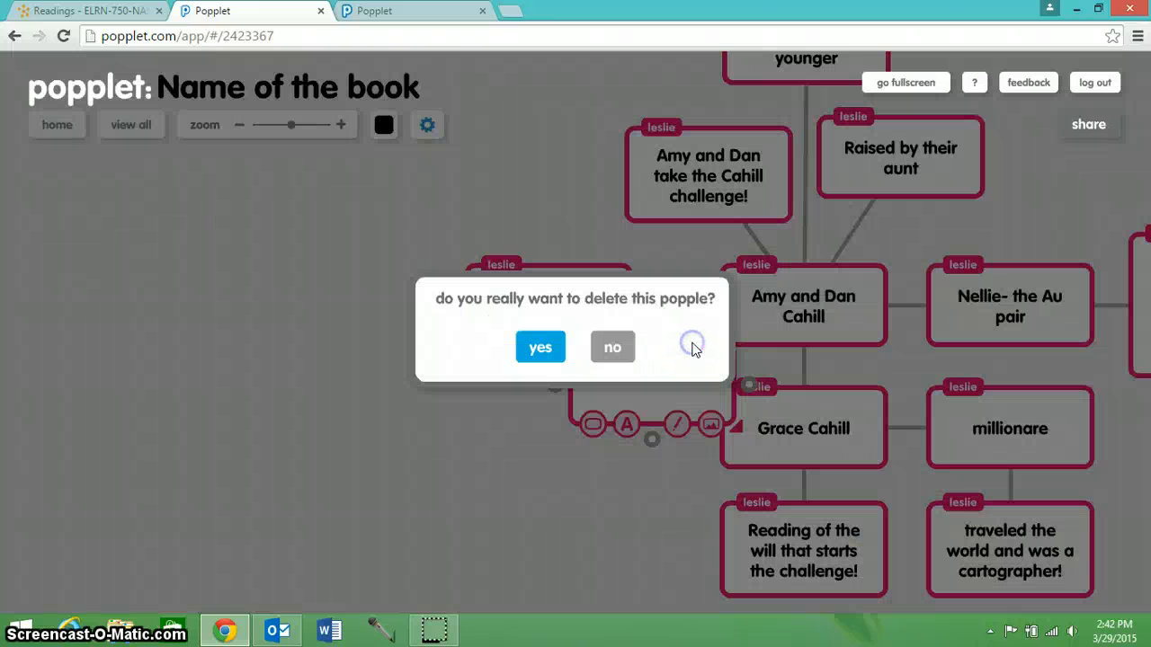
click(538, 345)
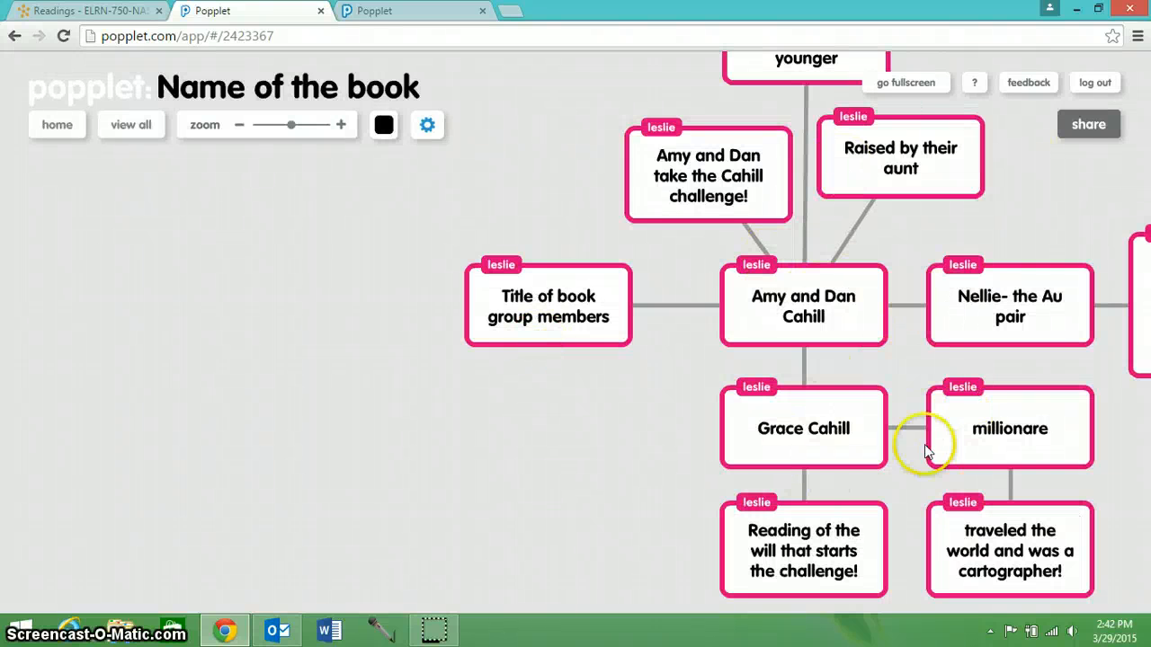
Step: Shift the "Grace Cahill" popple and the "Reading of the will" popple slightly right so they line up vertically
mouse_move(878, 442)
mouse_down()
mouse_move(925, 476)
mouse_move(854, 437)
mouse_move(893, 457)
mouse_move(893, 442)
mouse_up()
click(904, 511)
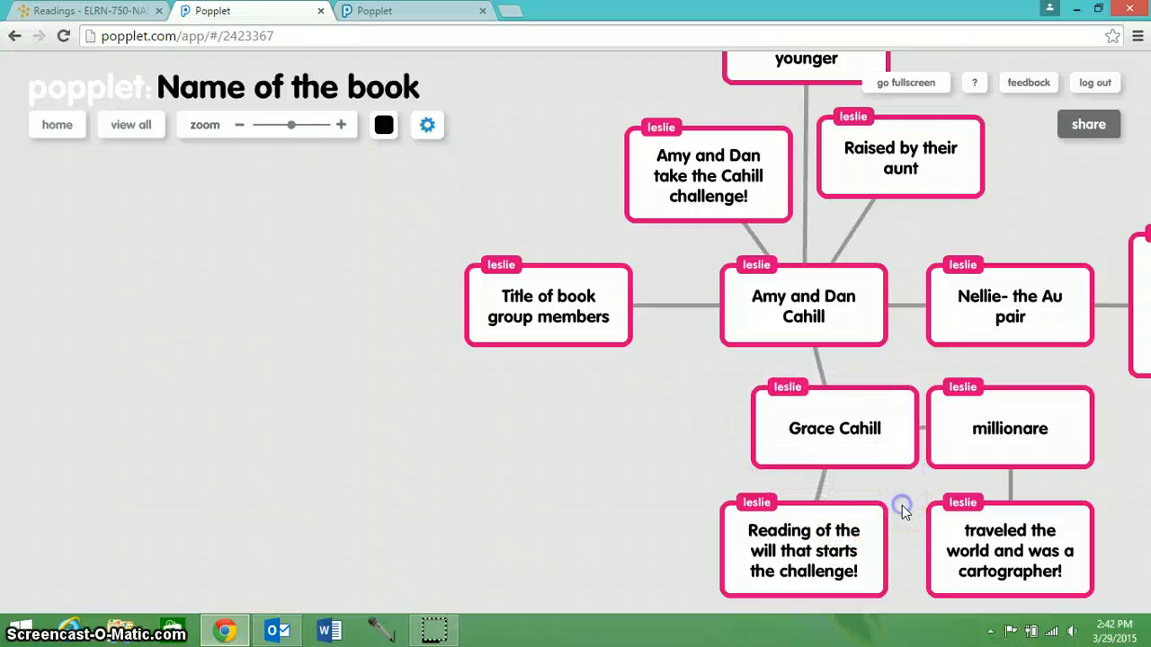
drag(834, 526, 865, 532)
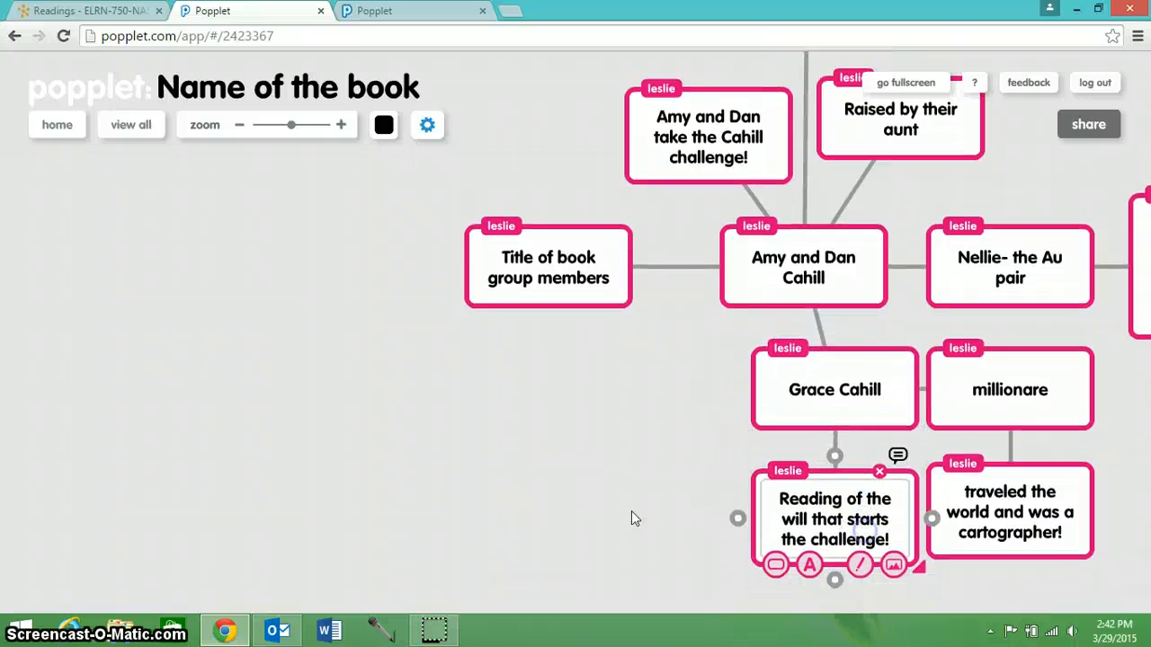
click(631, 519)
Step: Add an empty popple linked below "Title of book group members" and change the border of the "Title of book group members" popple to red
click(556, 284)
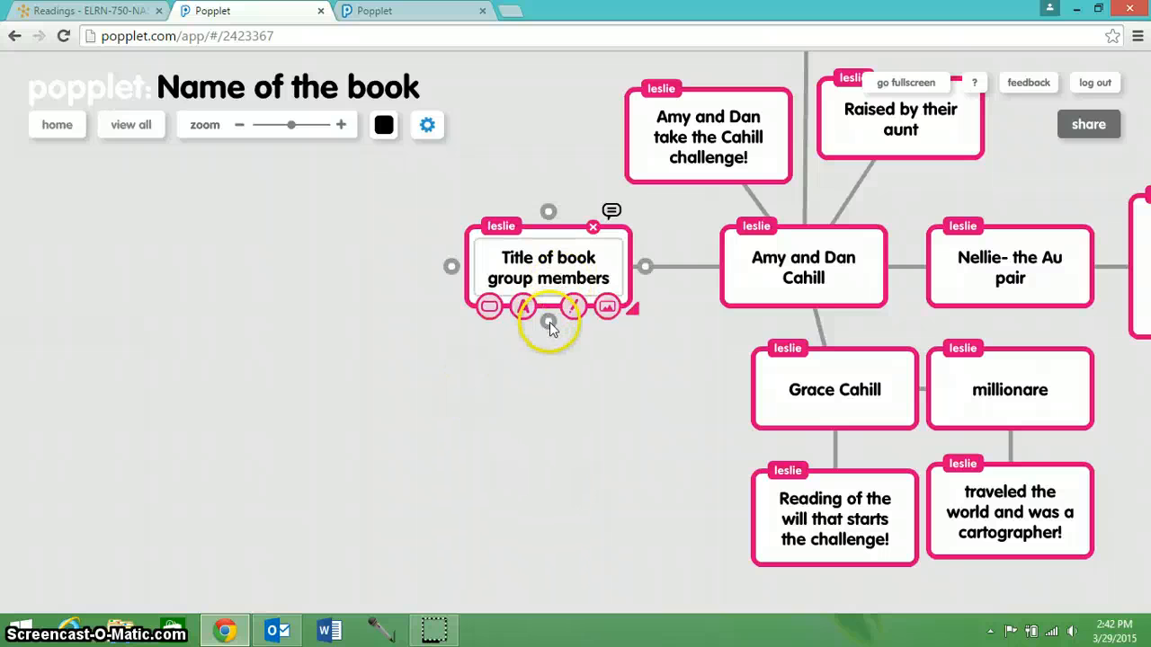
drag(547, 366, 547, 372)
click(617, 242)
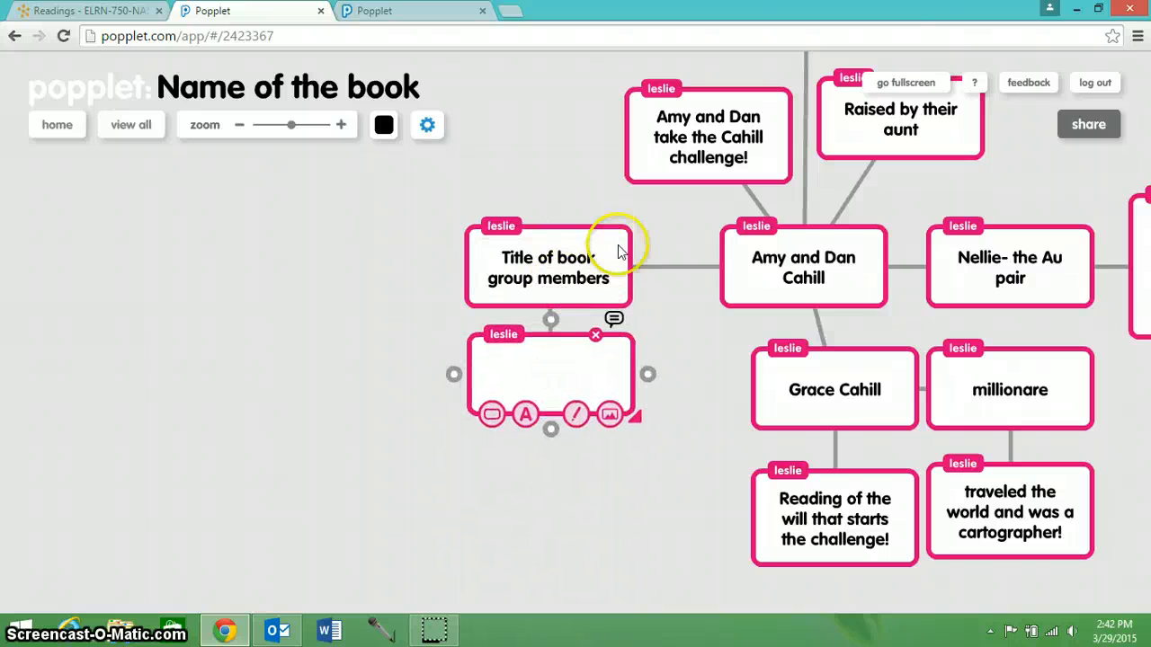
click(489, 306)
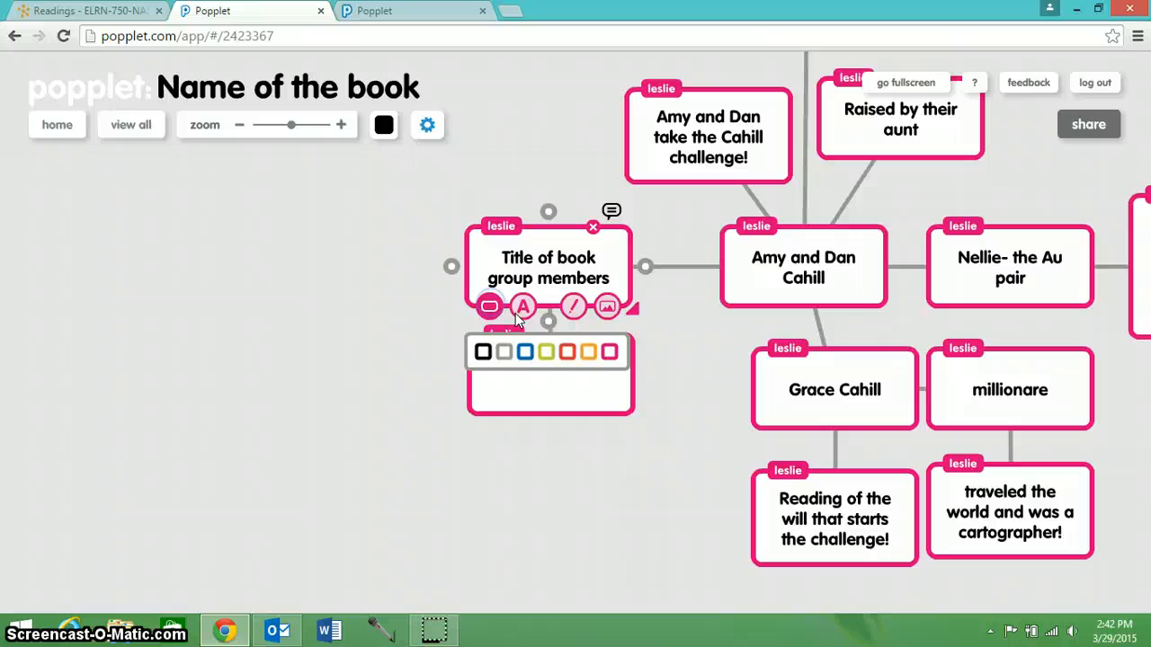
click(568, 351)
click(442, 355)
click(522, 359)
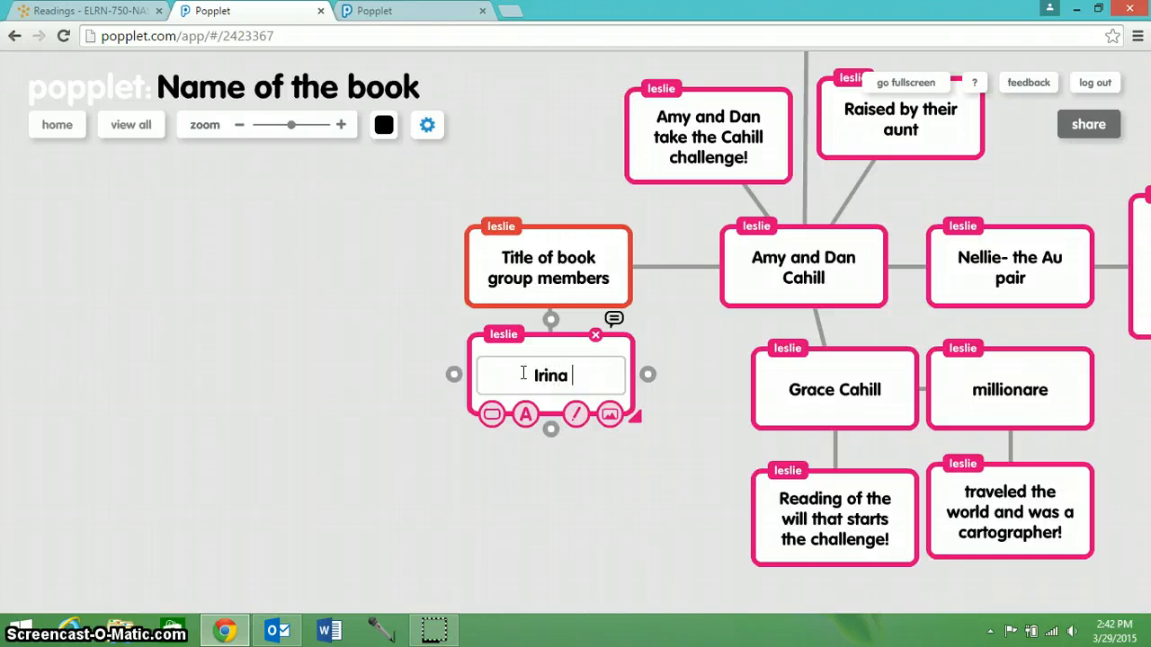
text(Irina Spasky)
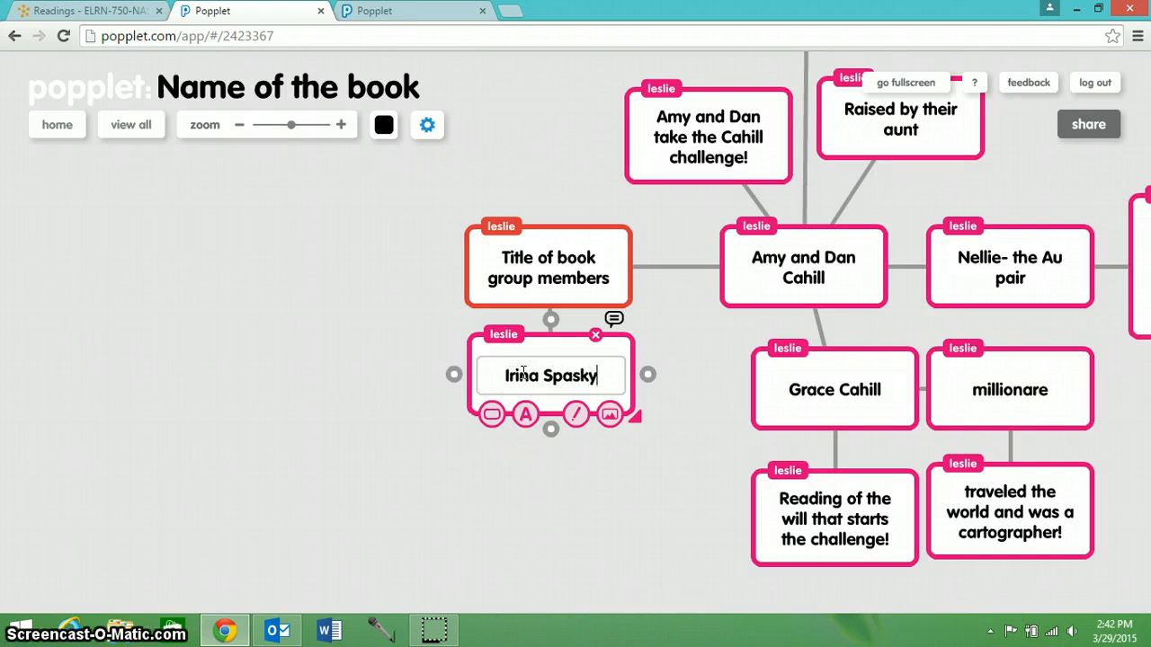
Step: Add a popple linked below "Irina Spasky" reading "Was a Russian spy during the Cold War!"
click(550, 428)
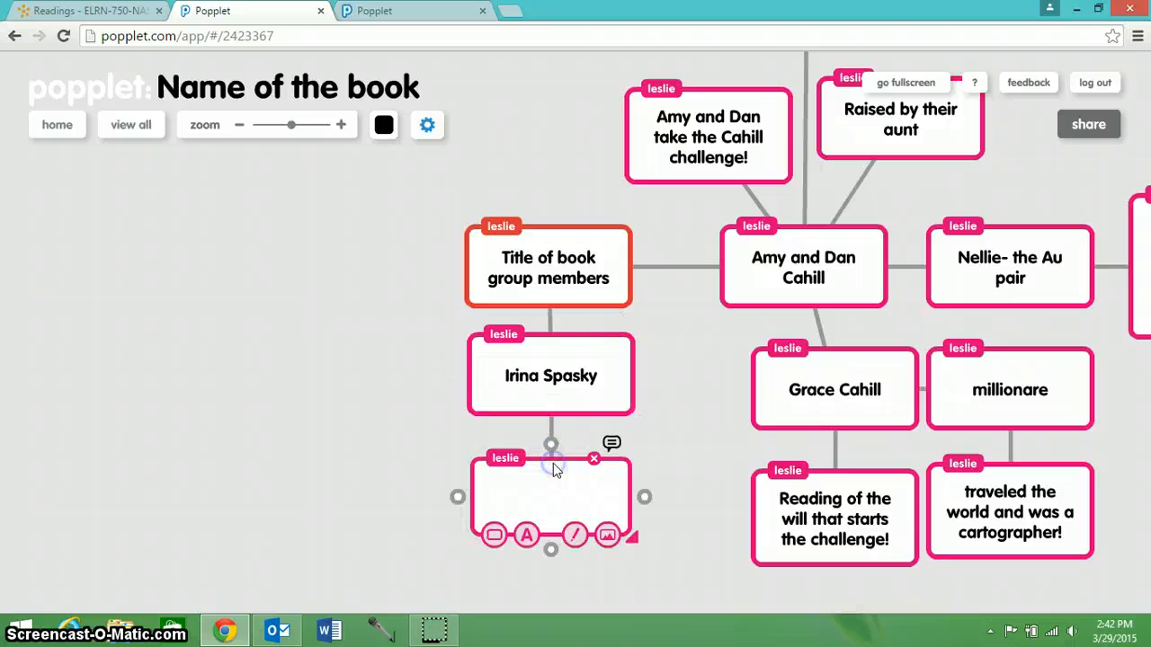
click(535, 492)
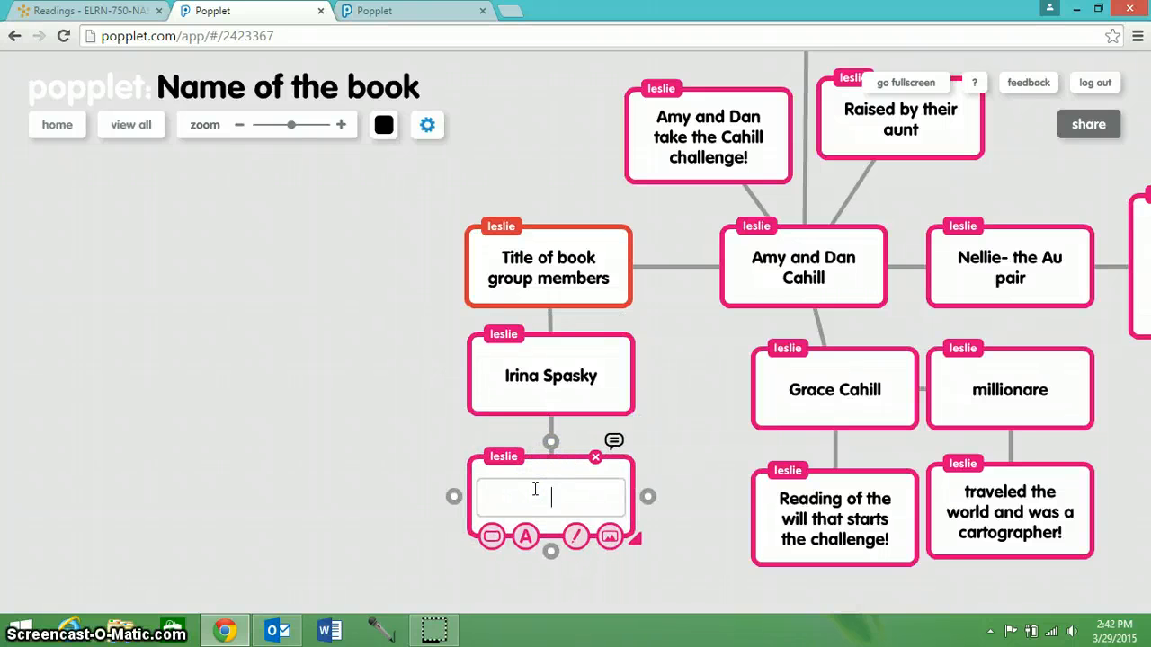
text(Was a Russ)
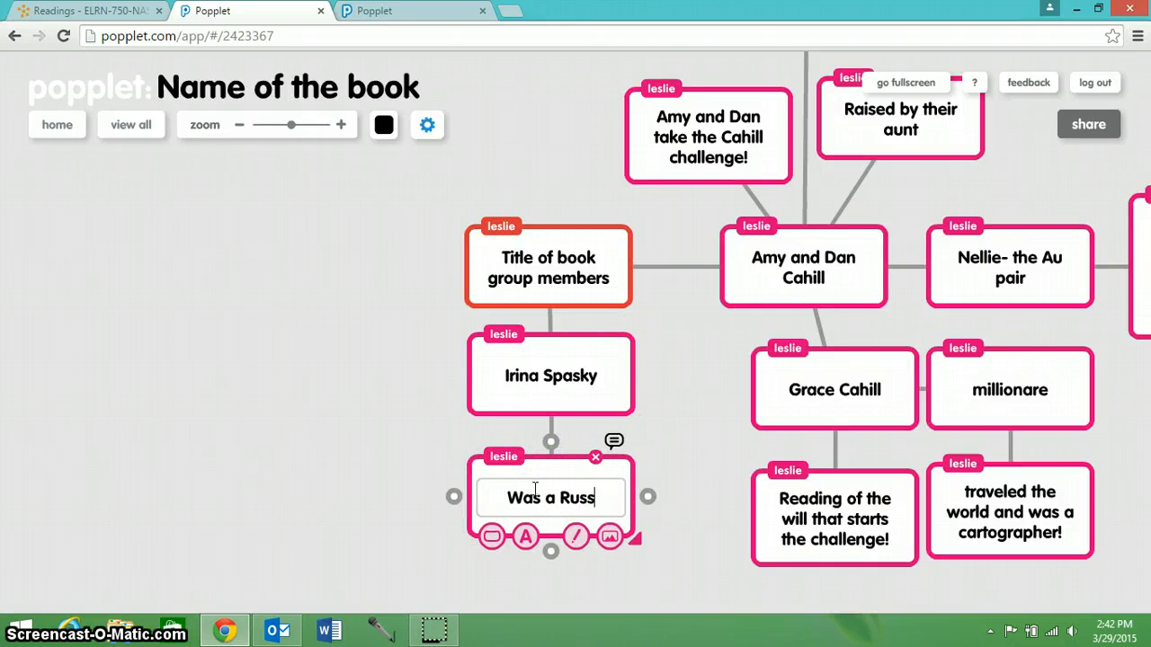
text(ian spy duri)
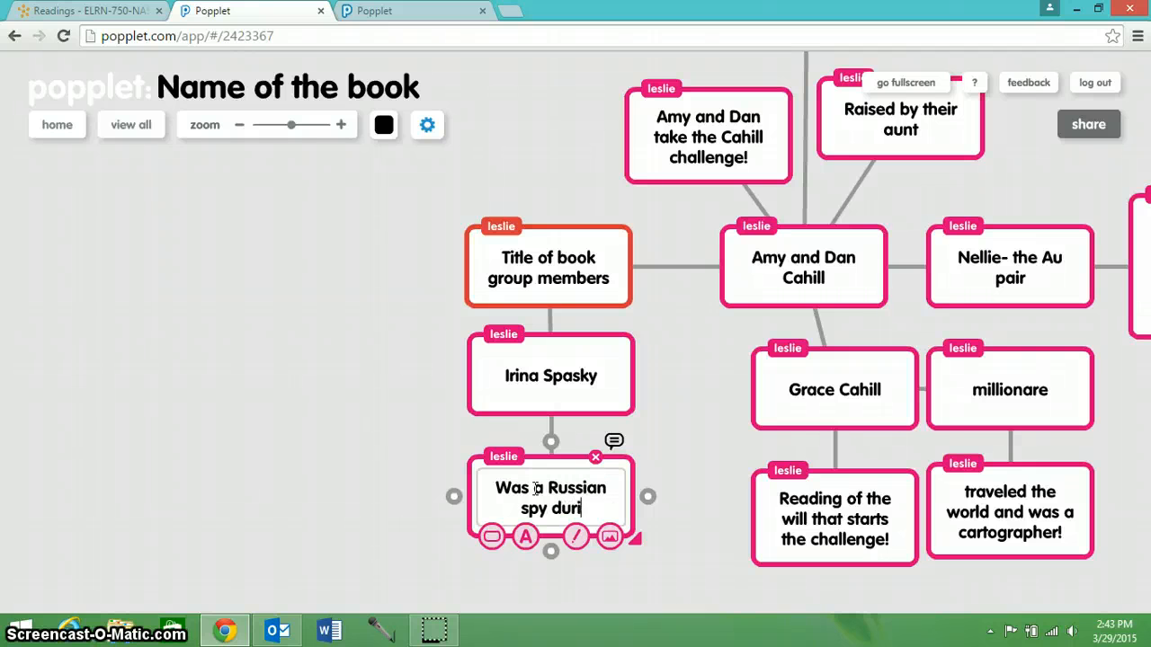
text(ng the Col)
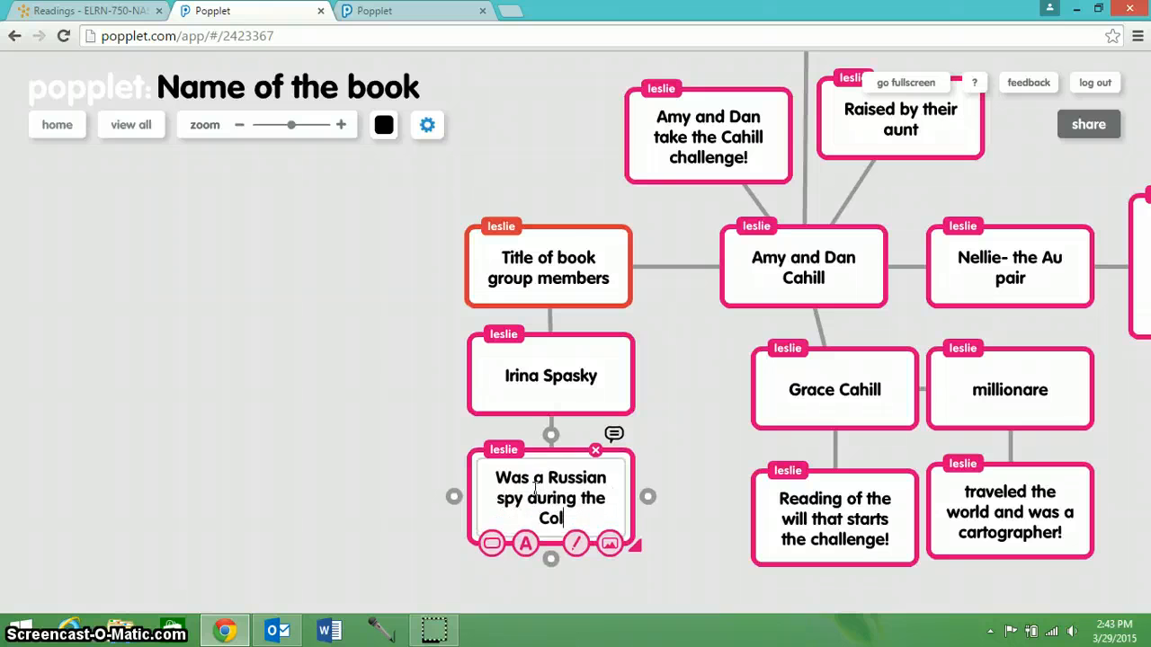
text(d War!)
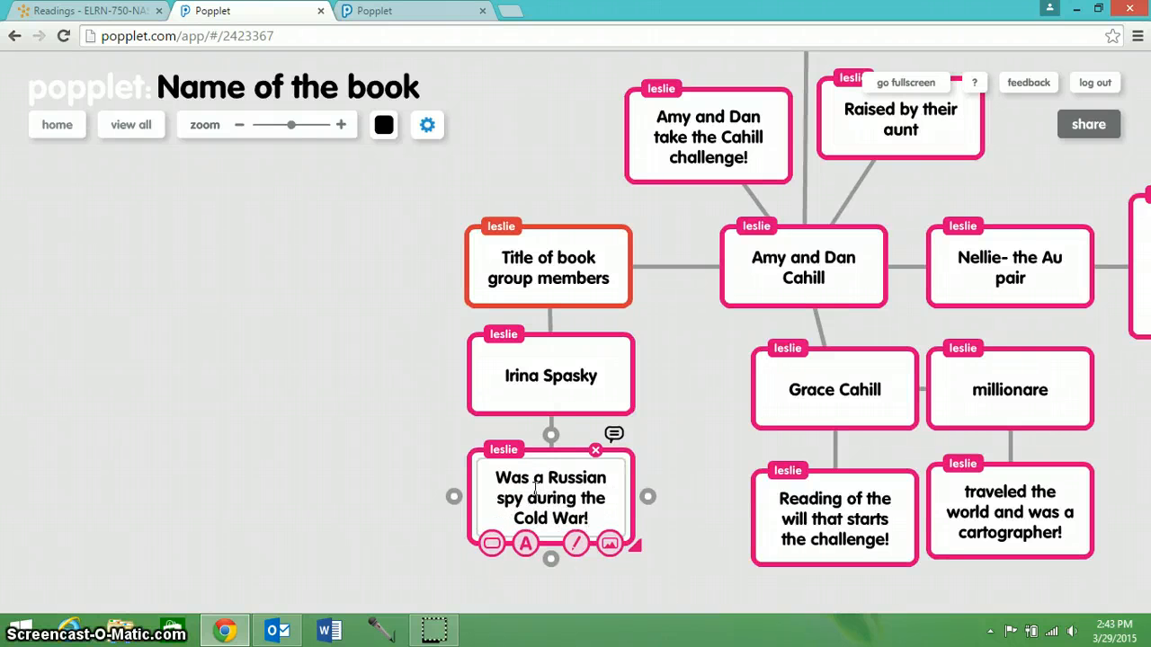
click(447, 583)
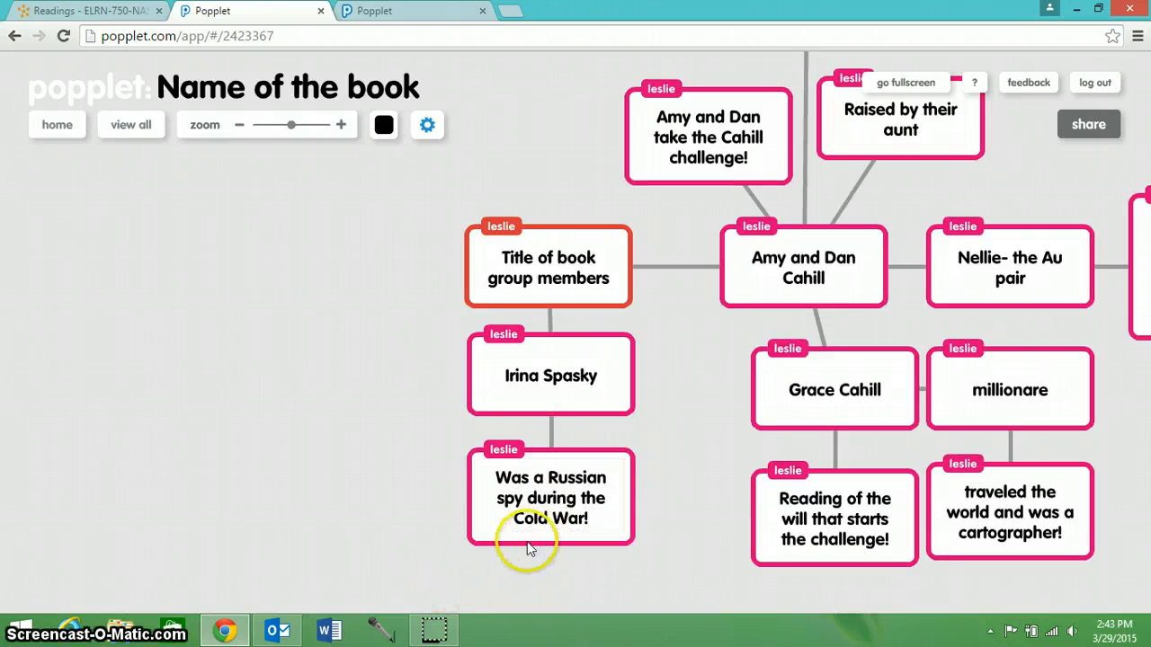
Step: Change the borders of the "Irina Spasky" popple and the Russian spy popple below it to green
click(531, 403)
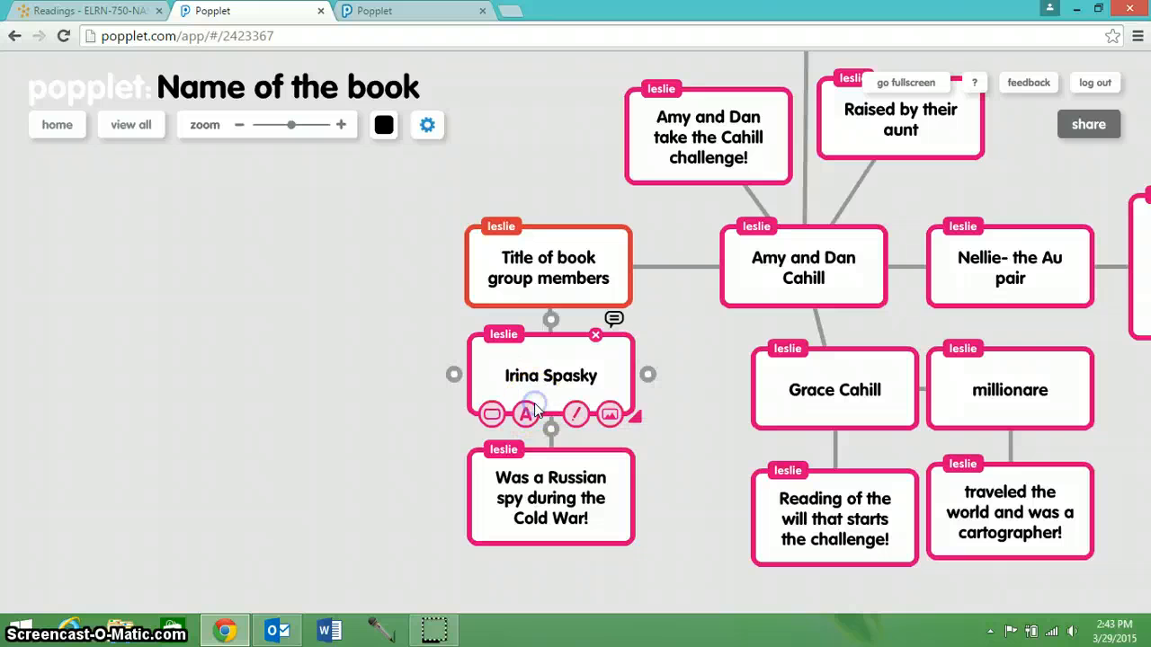
click(490, 412)
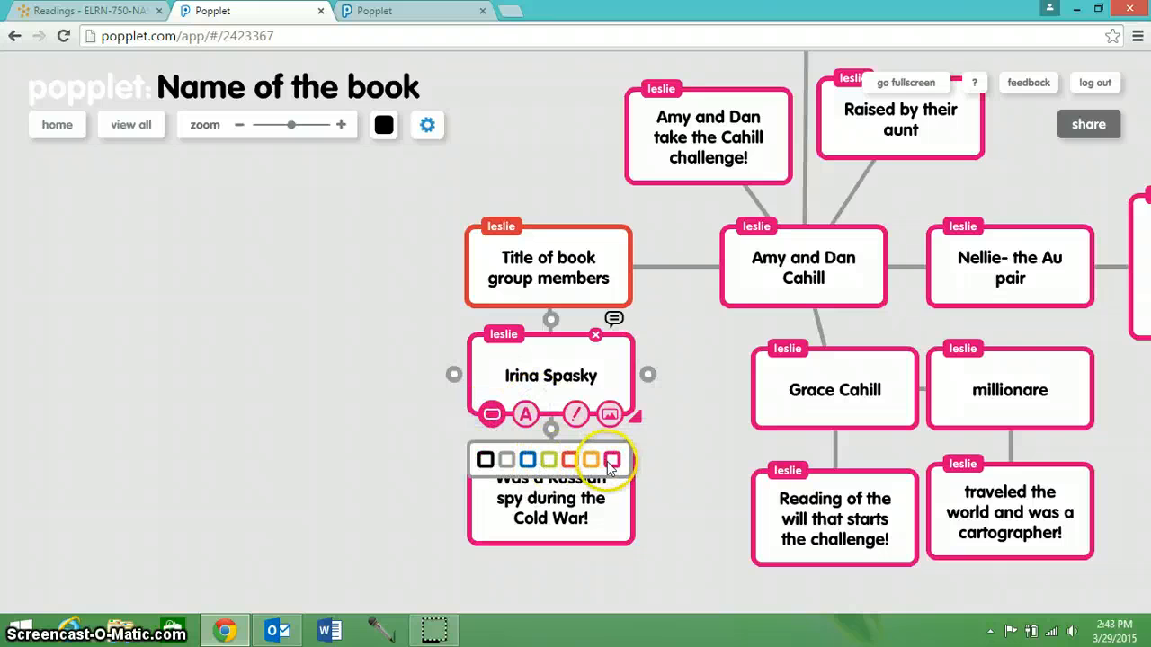
click(548, 463)
click(548, 526)
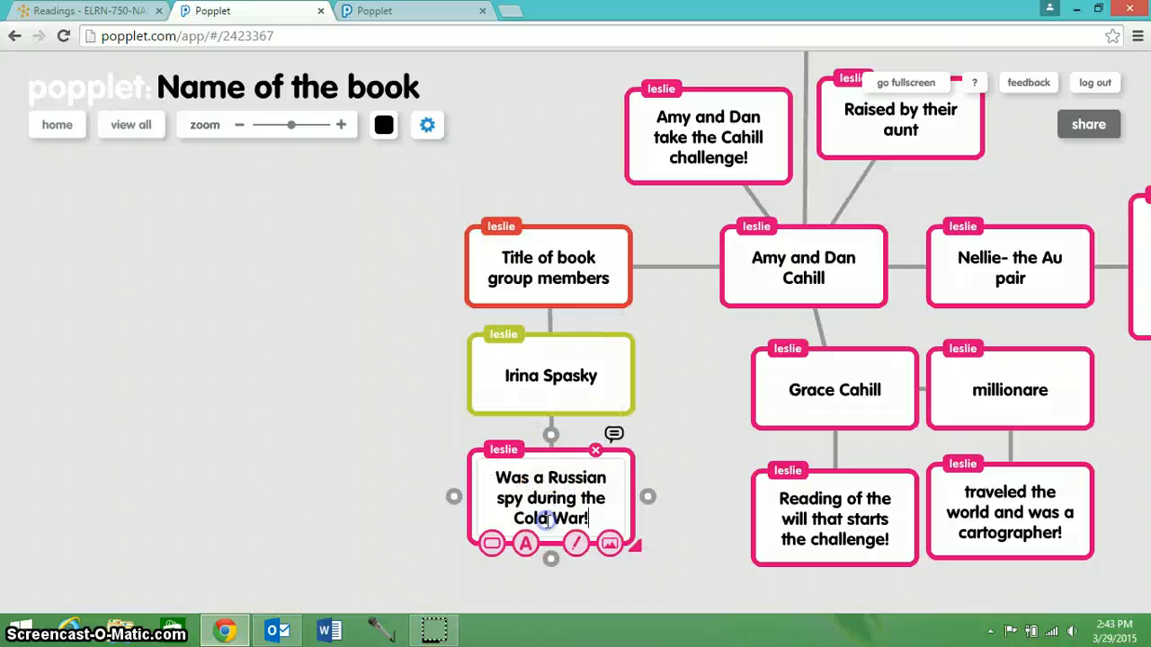
click(492, 543)
click(548, 589)
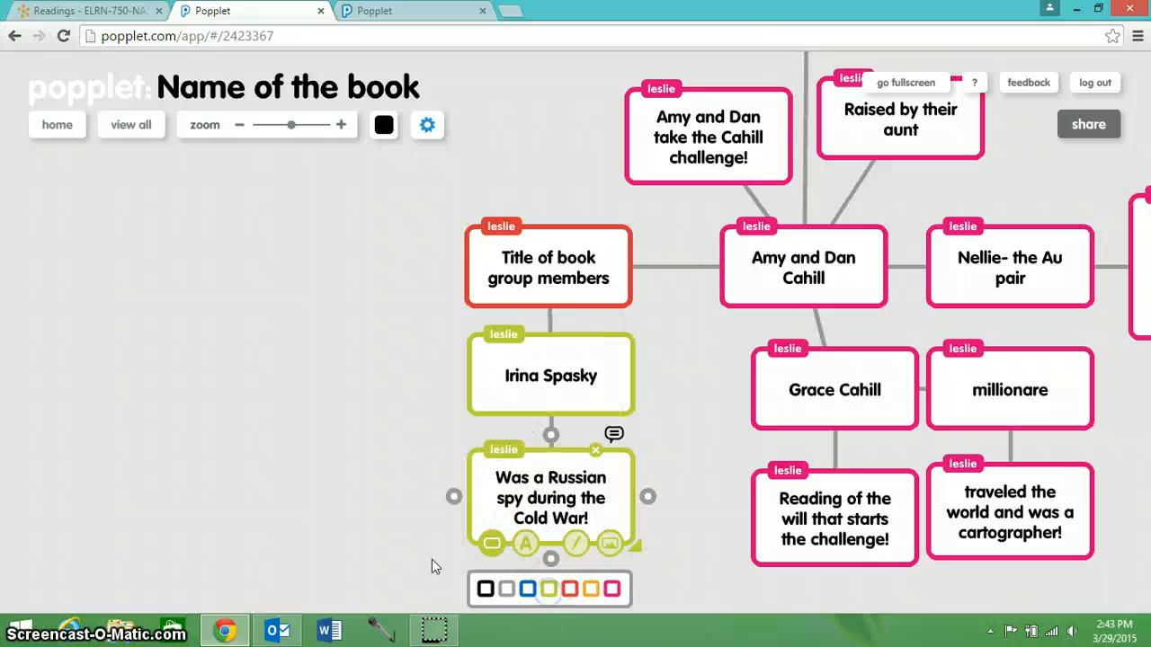
click(398, 551)
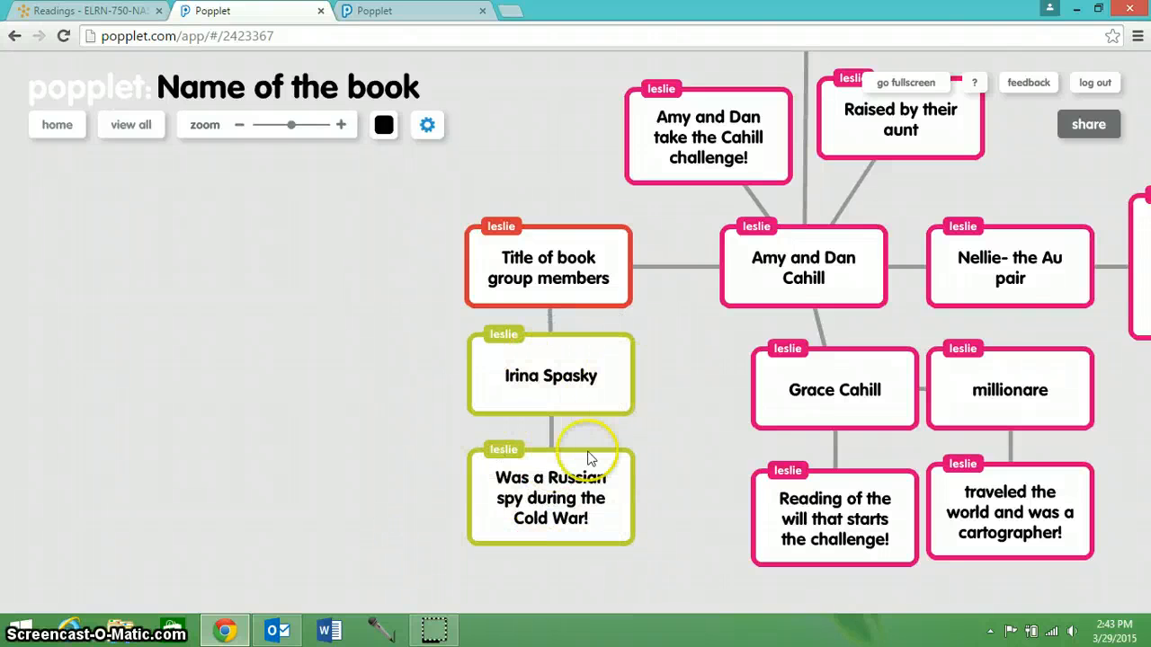
Step: Add a popple linked to "Title of book group members", placed left of "Irina Spasky", reading "Uncle Alister Oh"
click(450, 247)
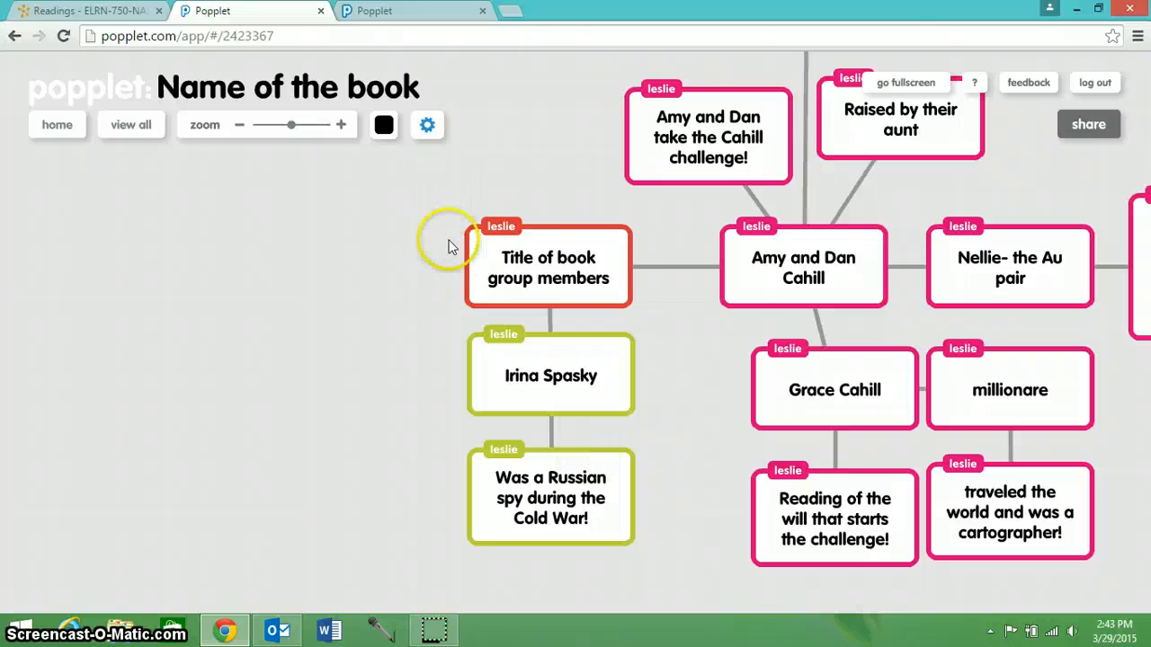
click(467, 284)
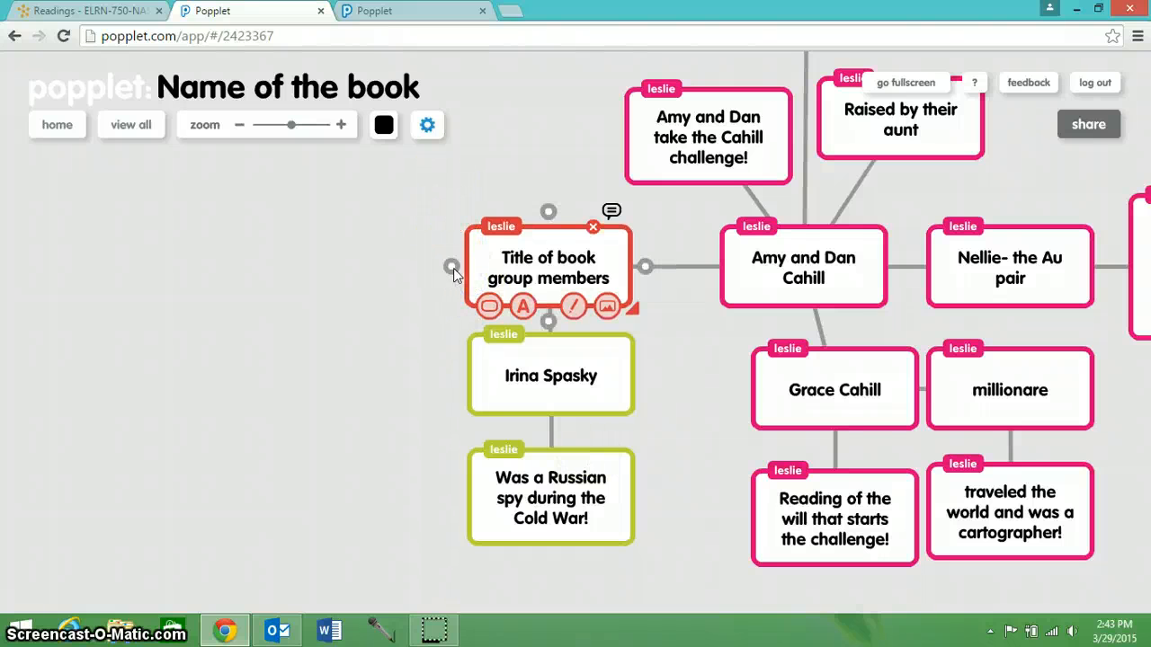
drag(432, 304, 372, 359)
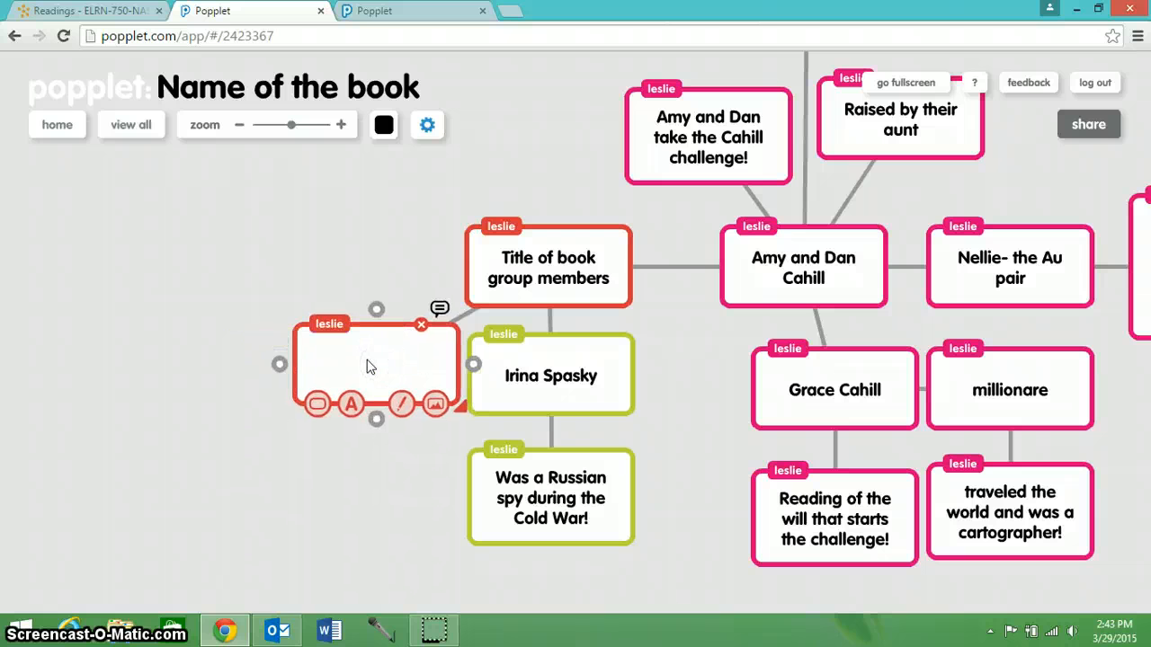
click(364, 367)
click(363, 360)
text(Uncle Alister)
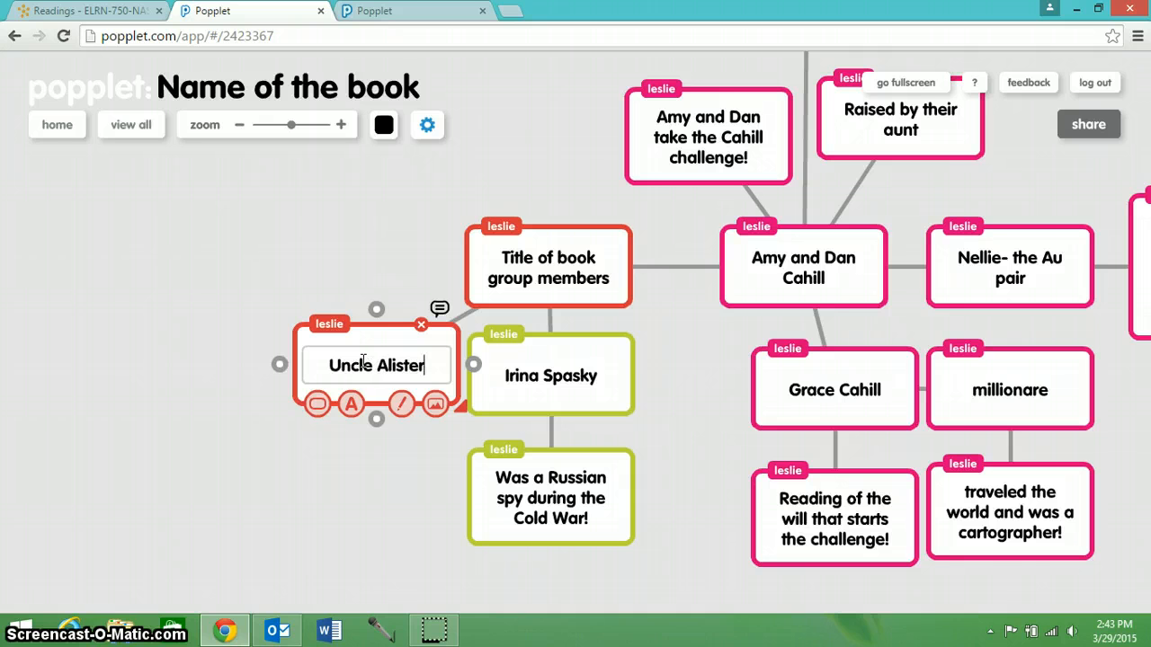
text( Oh)
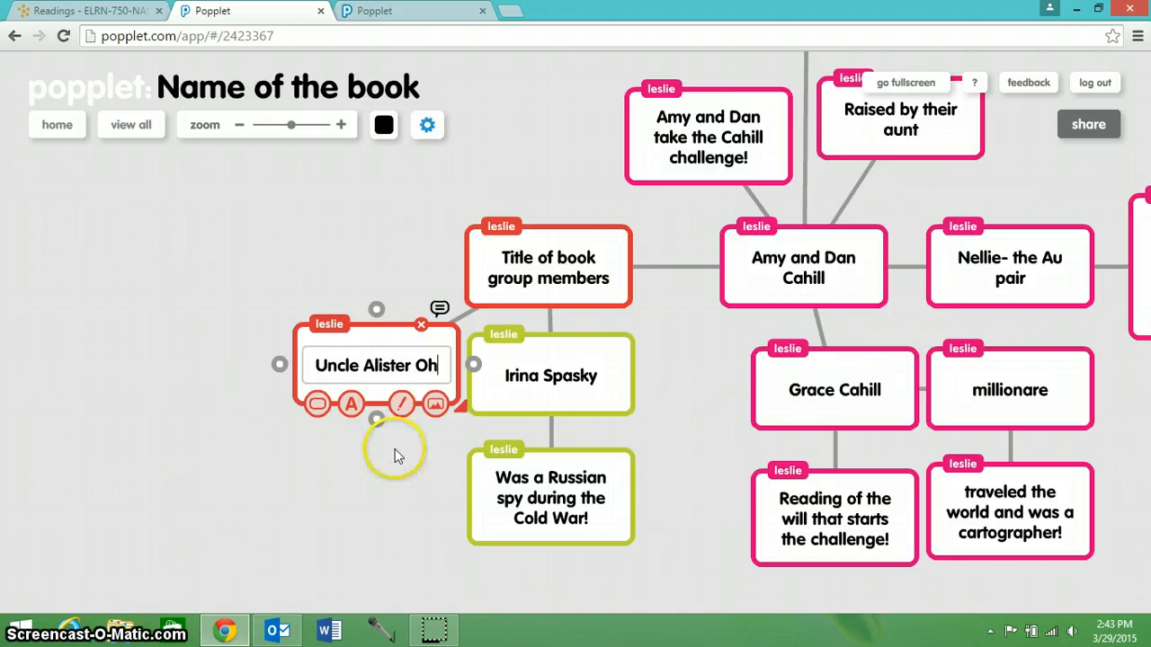
click(376, 419)
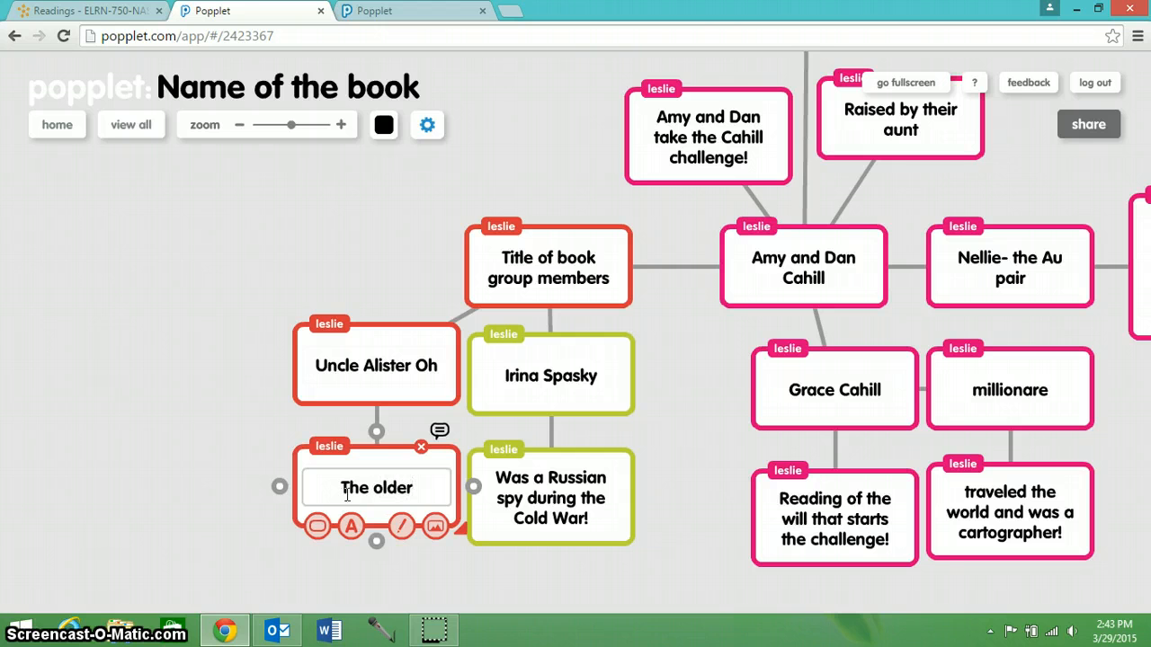
text(The oldest mem)
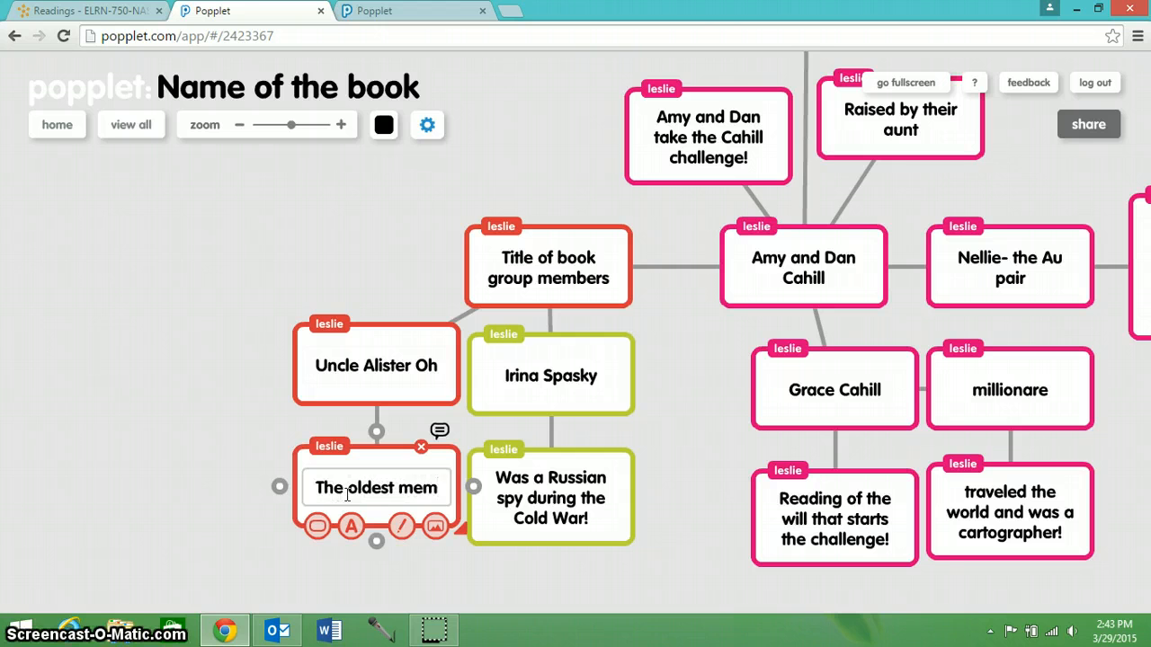
text(ber to tak)
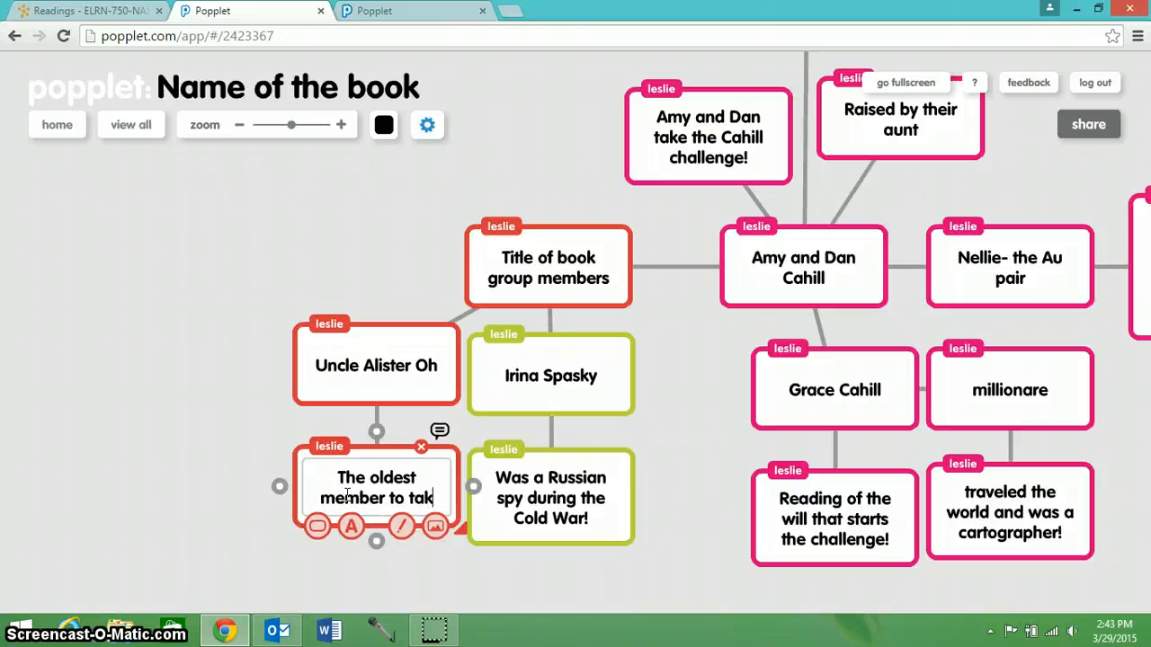
text(e the challenge)
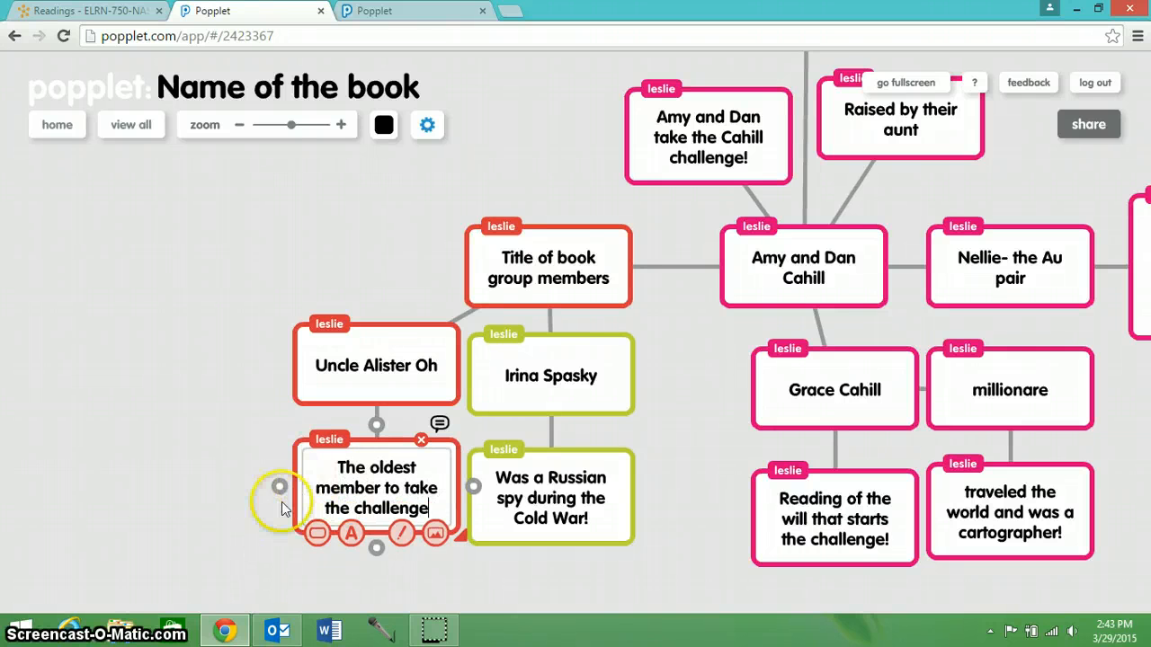
click(332, 376)
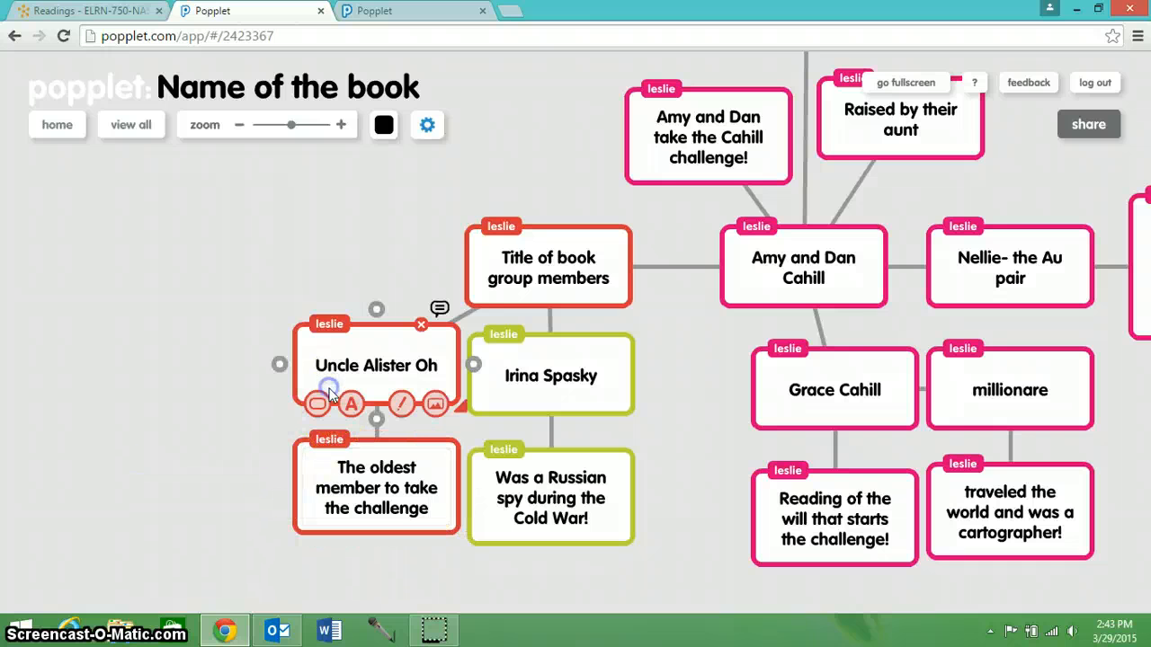
drag(267, 456, 258, 451)
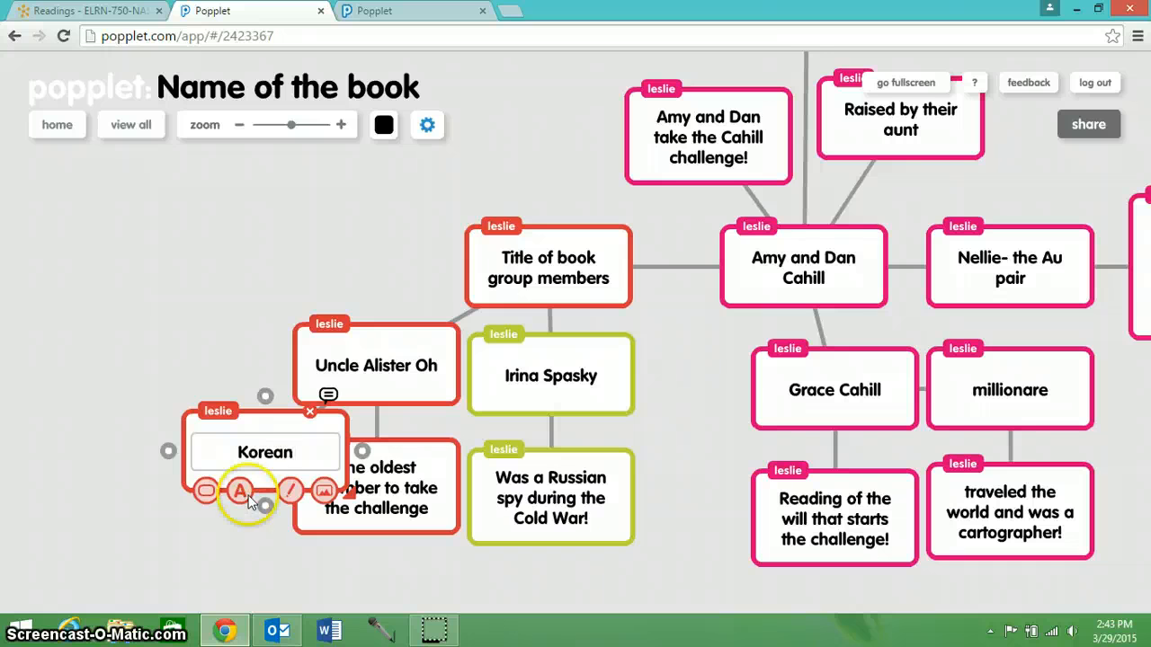
click(246, 530)
click(220, 436)
drag(221, 436, 171, 418)
drag(301, 478, 277, 462)
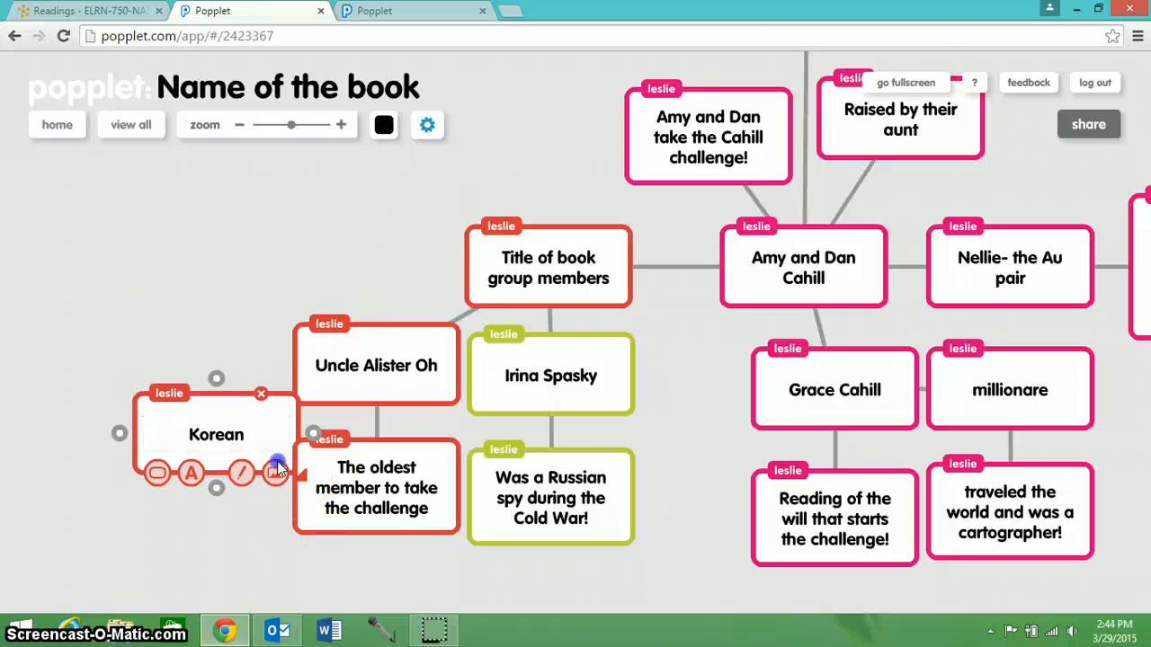
mouse_move(132, 475)
mouse_down()
mouse_move(208, 460)
mouse_move(197, 450)
mouse_up()
click(134, 516)
click(215, 524)
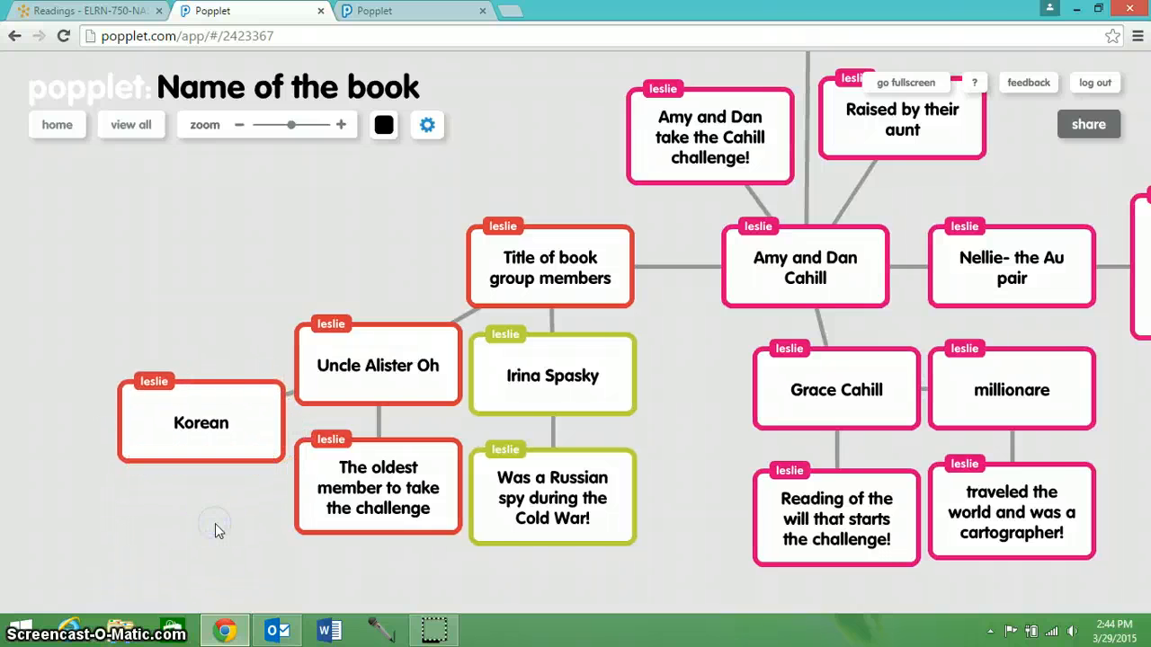
click(398, 390)
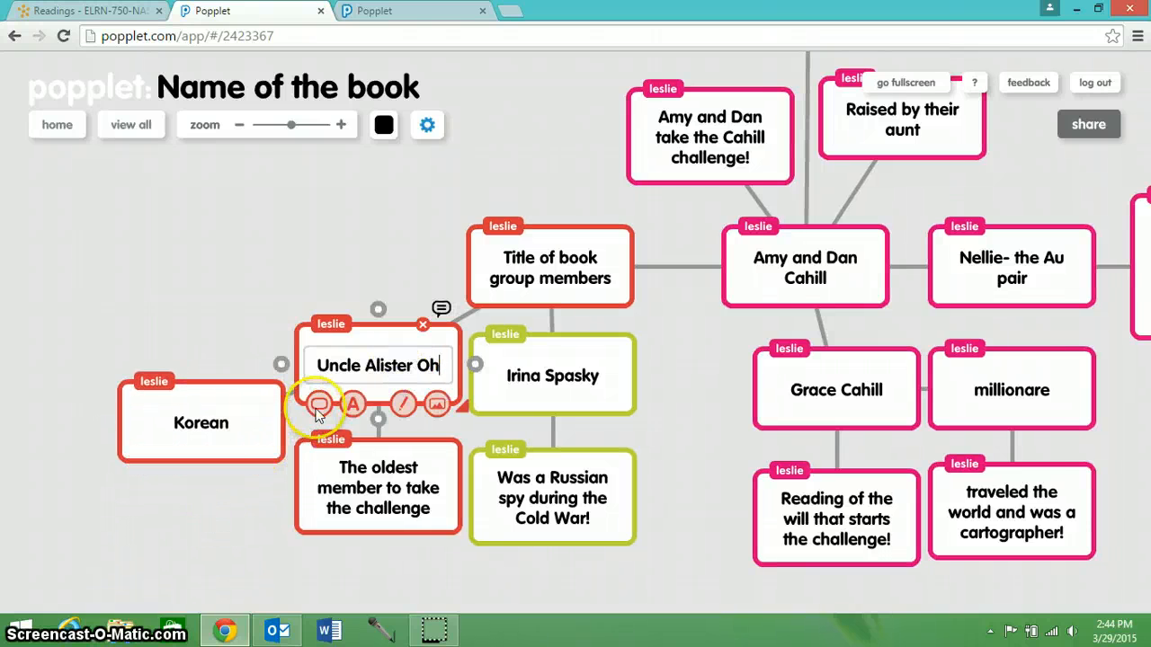
click(318, 407)
click(354, 449)
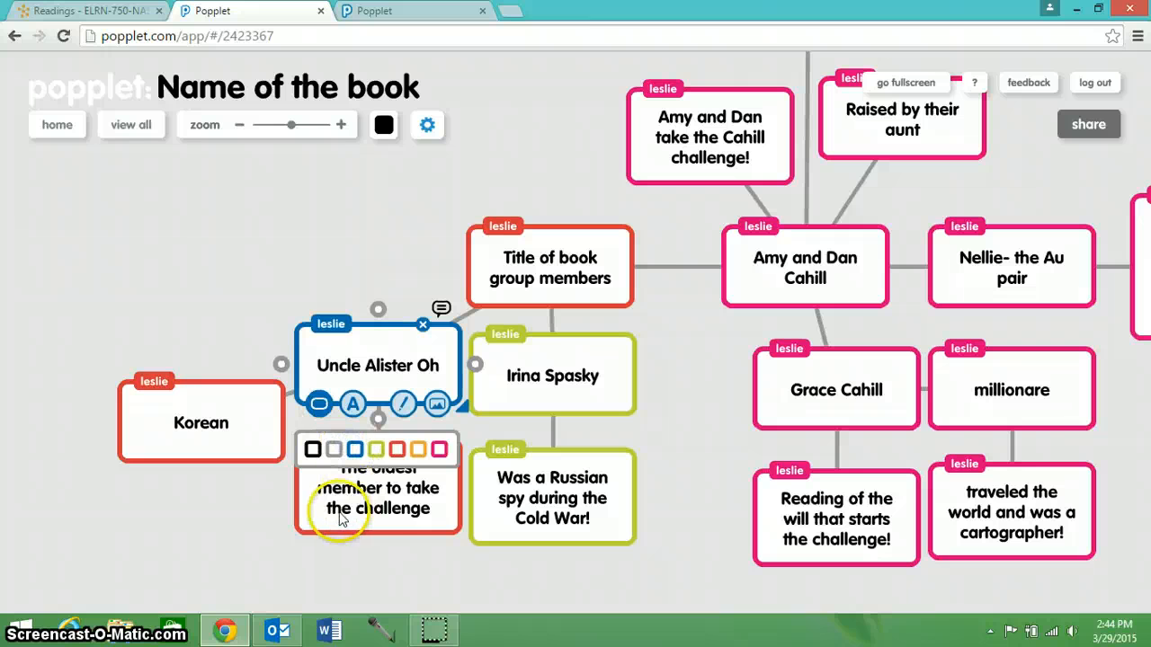
click(329, 502)
click(321, 533)
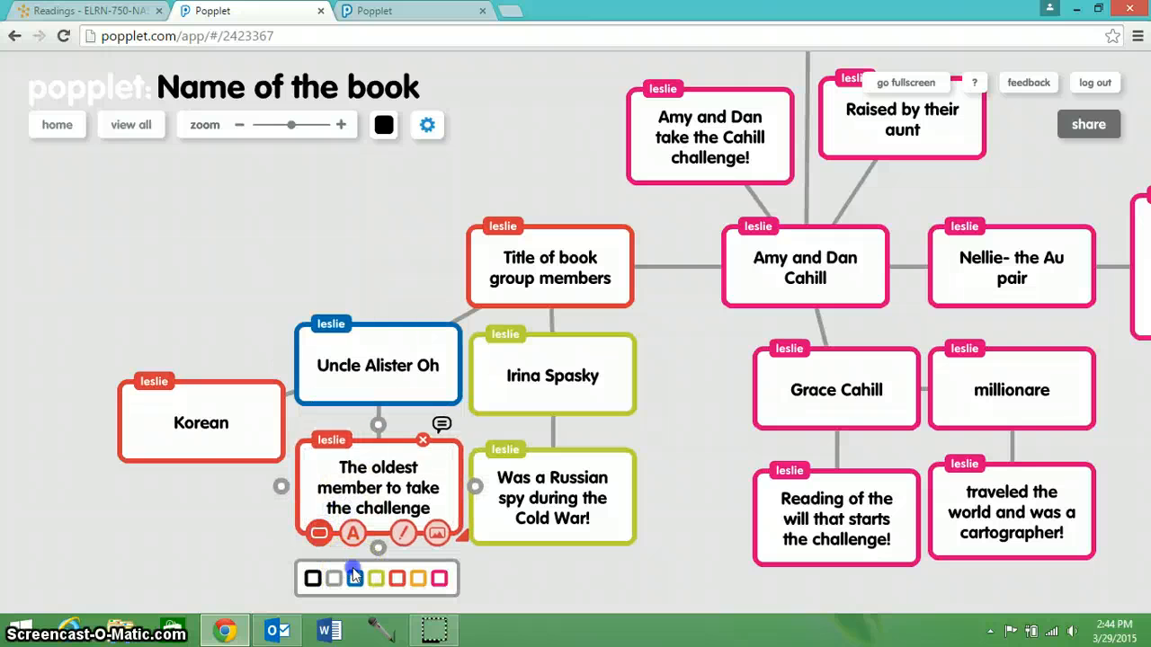
click(354, 579)
click(227, 441)
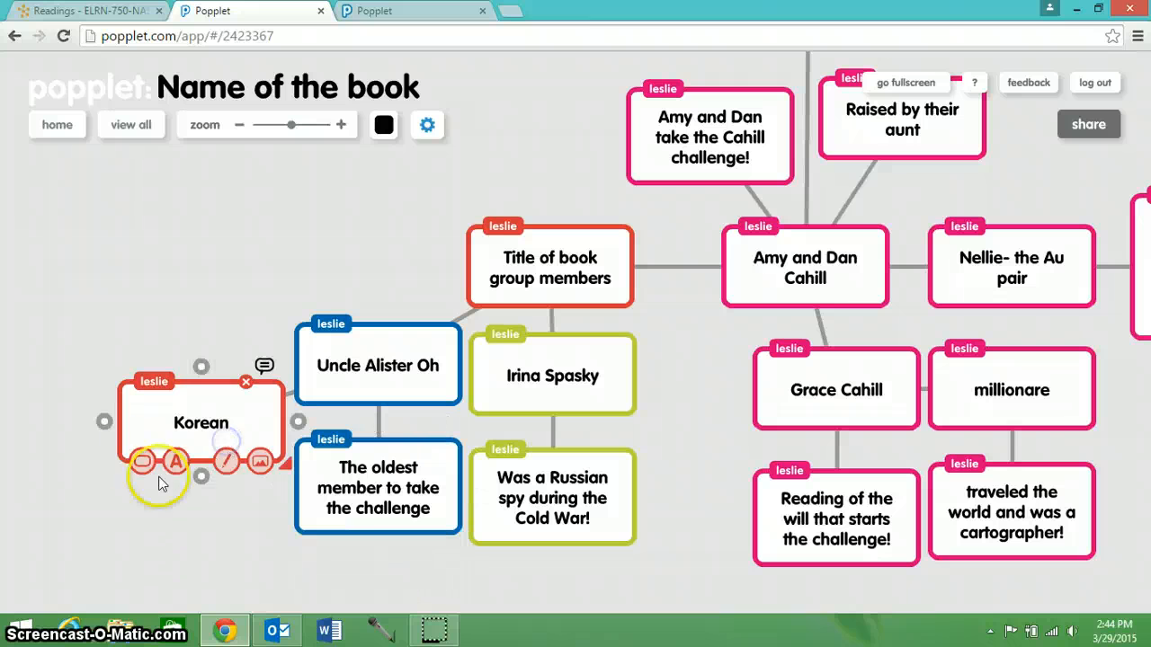
click(142, 462)
click(177, 509)
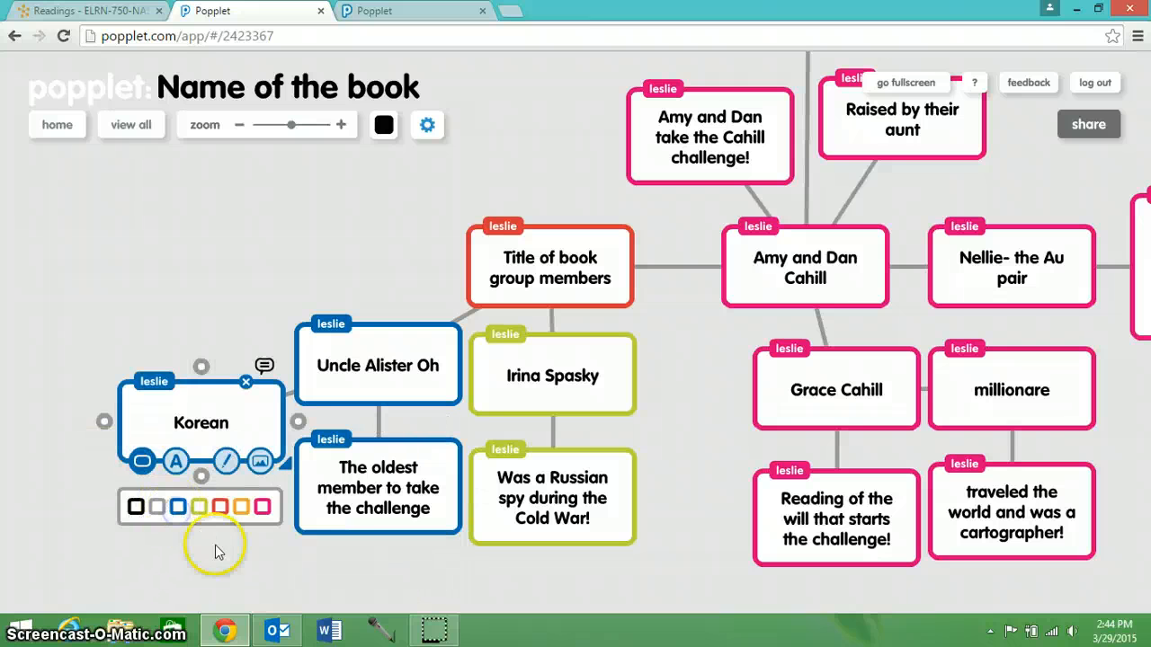
click(216, 545)
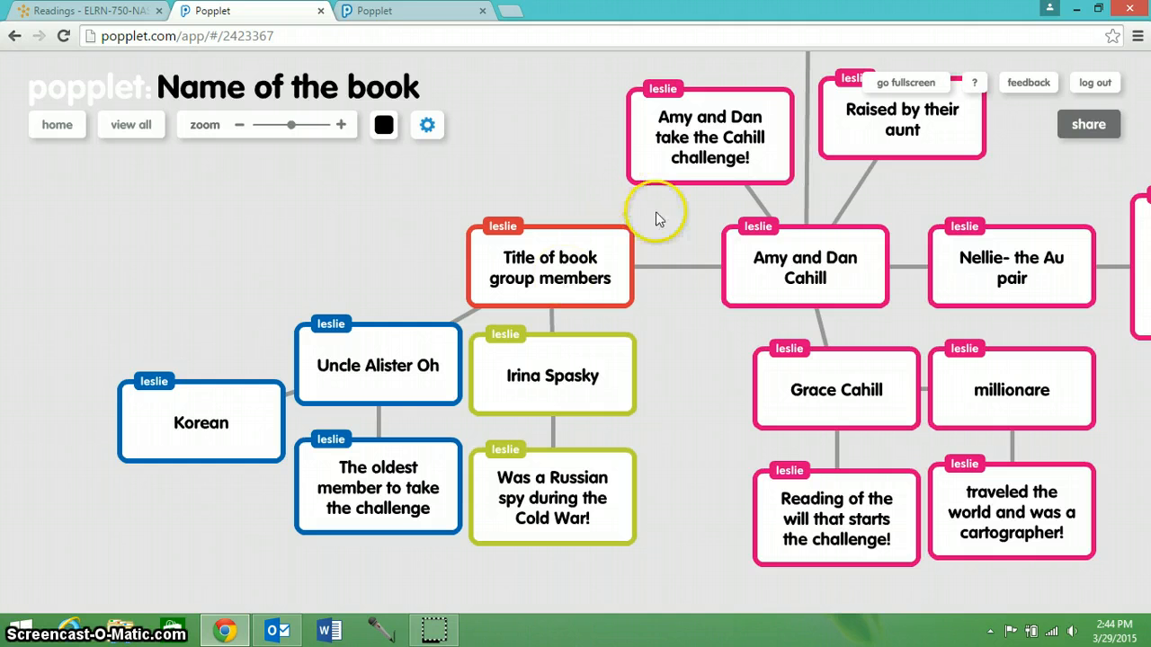
click(756, 290)
drag(709, 267, 648, 572)
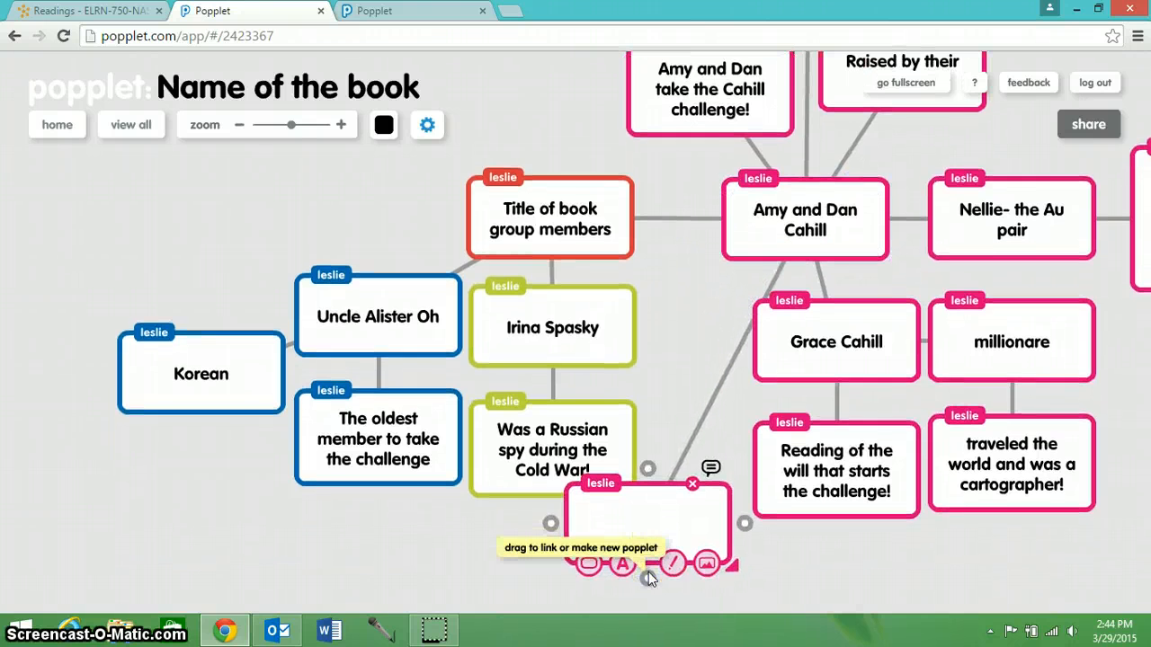
click(660, 525)
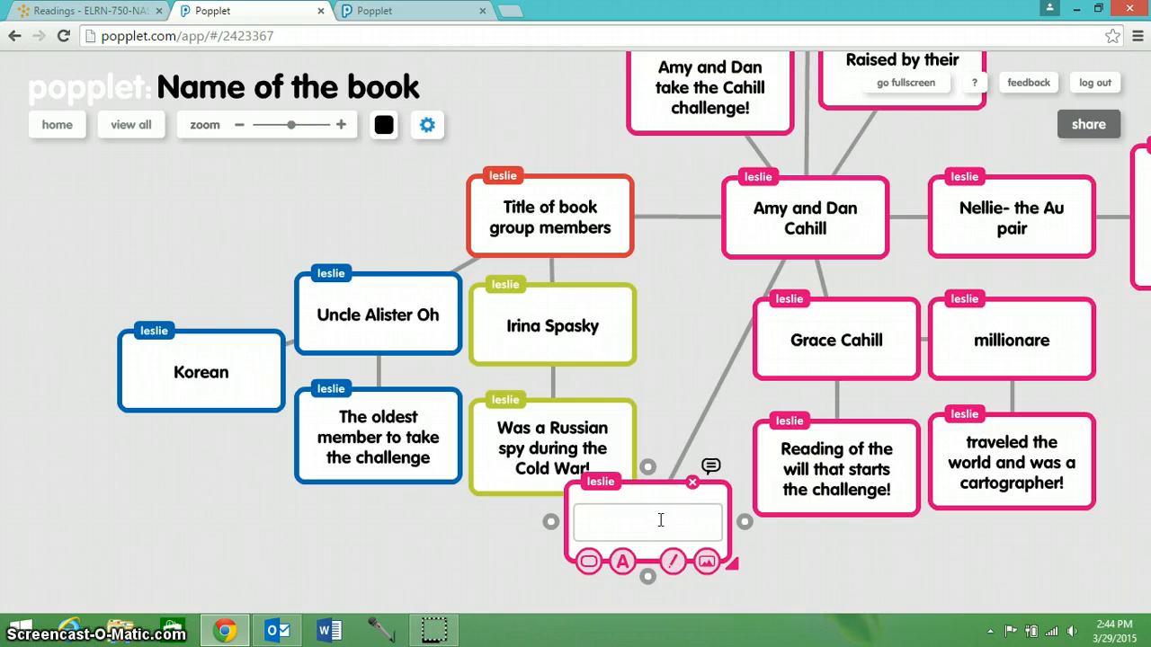
click(691, 485)
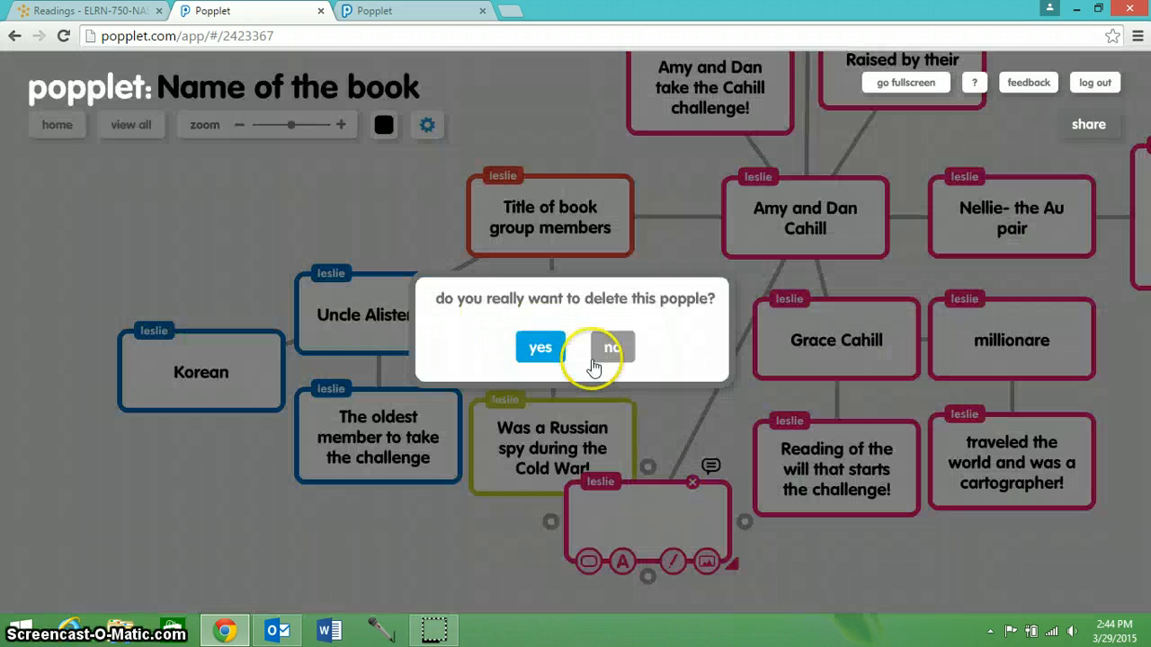
click(539, 347)
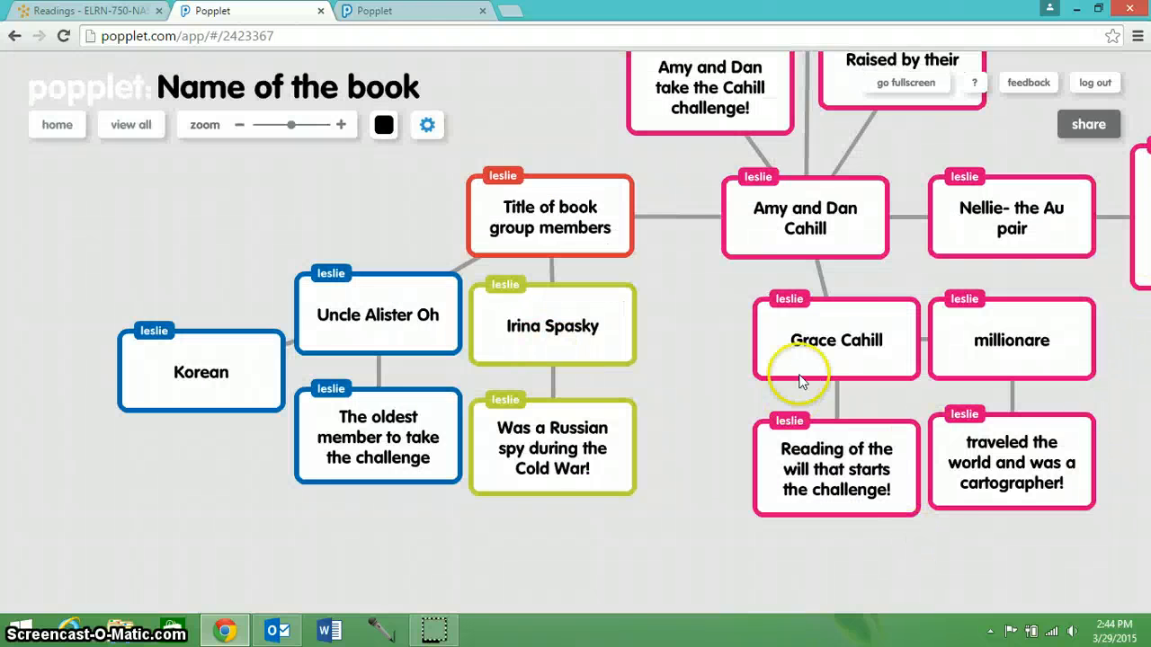
Step: Add a popple linked to the left of "Amy and Dan take the Cahill challenge!" reading "Find the first major clue but have an ingredient stolen by Ian Kabra."
drag(696, 378, 685, 483)
click(674, 293)
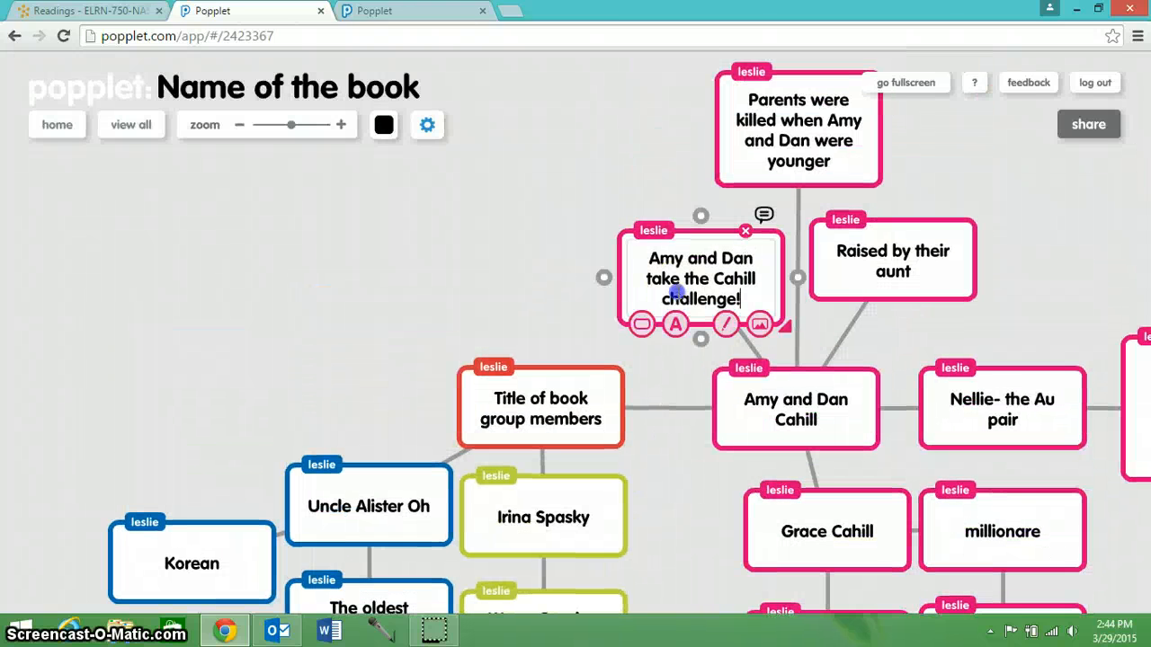
drag(604, 268, 540, 268)
click(513, 258)
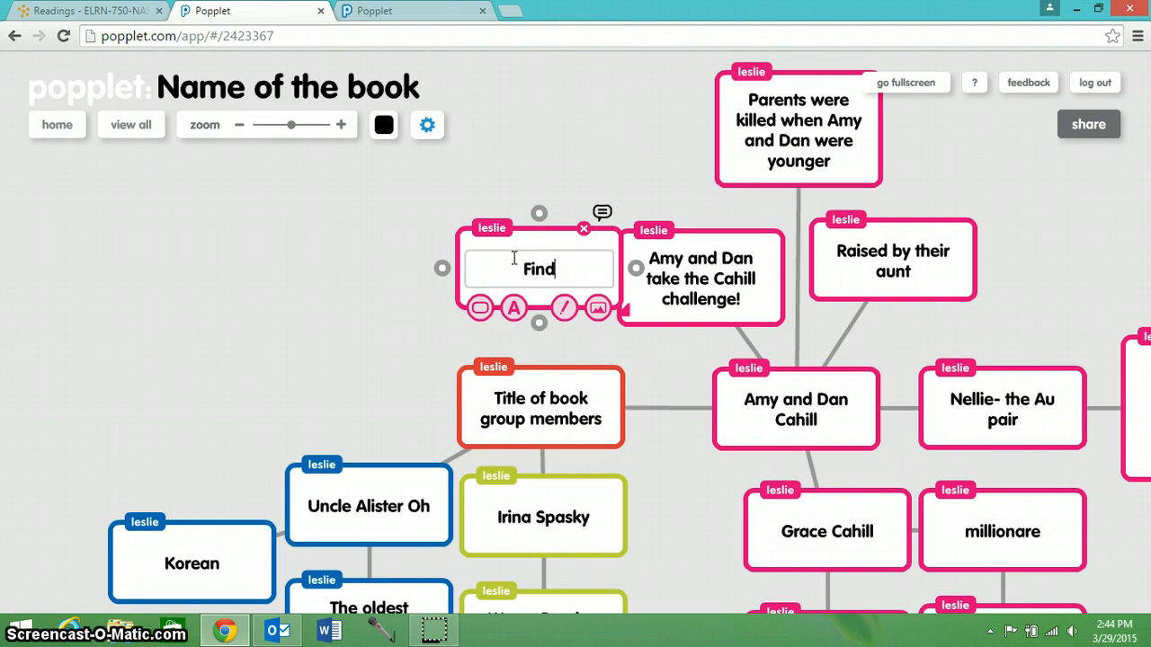
text(Find the first mao)
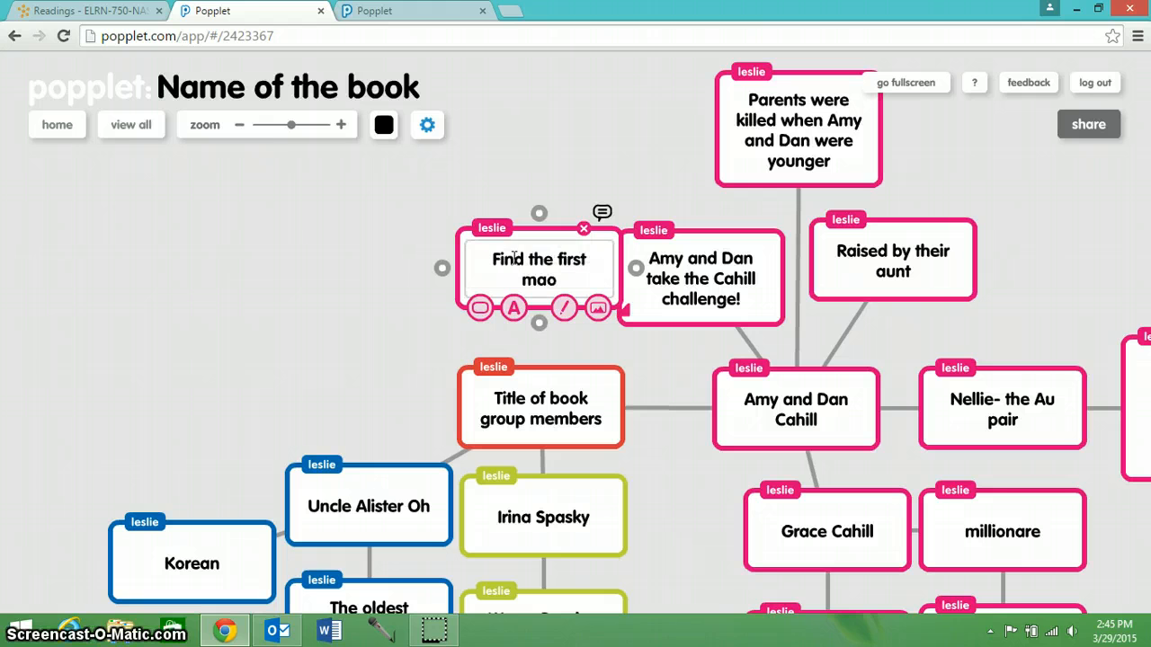
key(BackSpace)
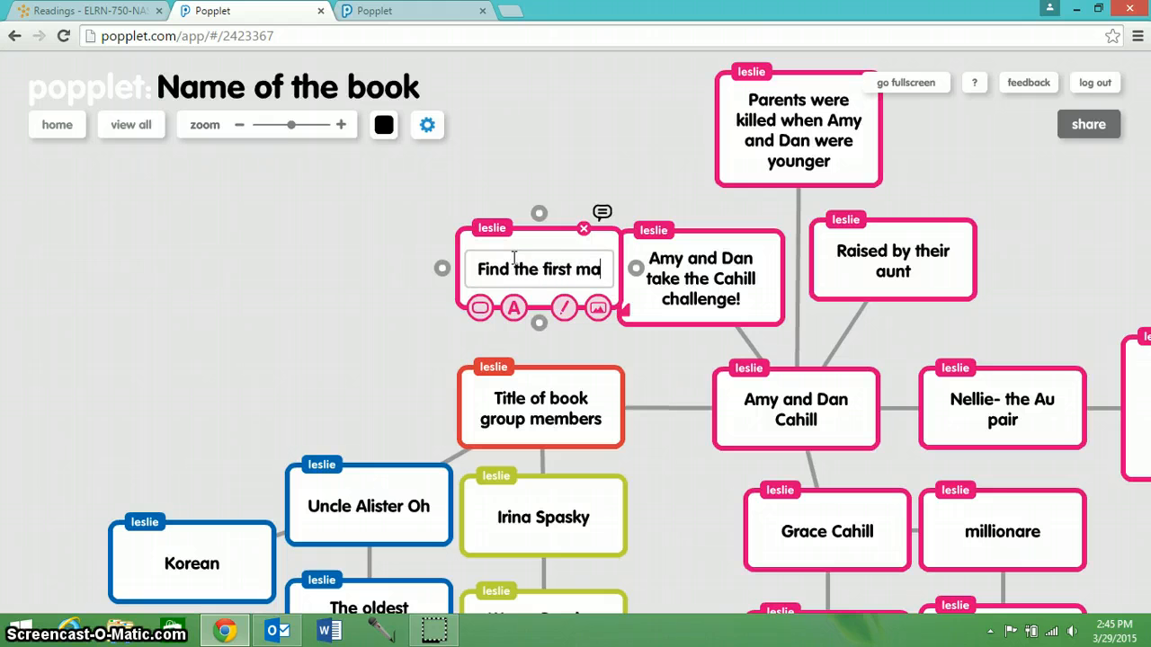
text(jor clue)
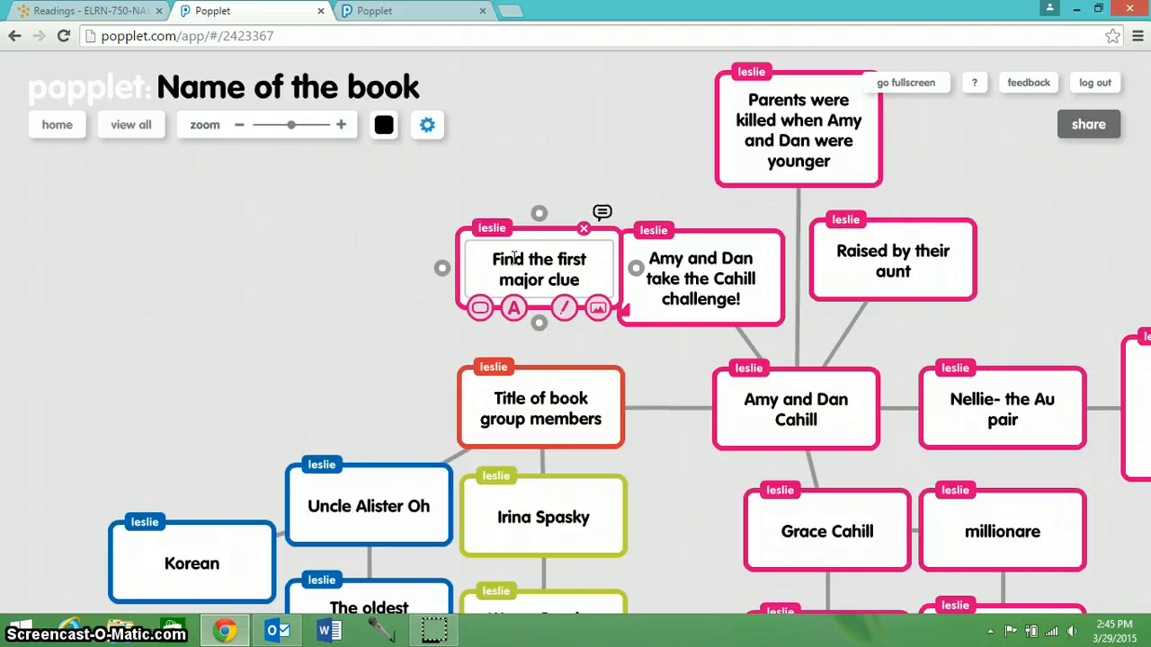
text( but I)
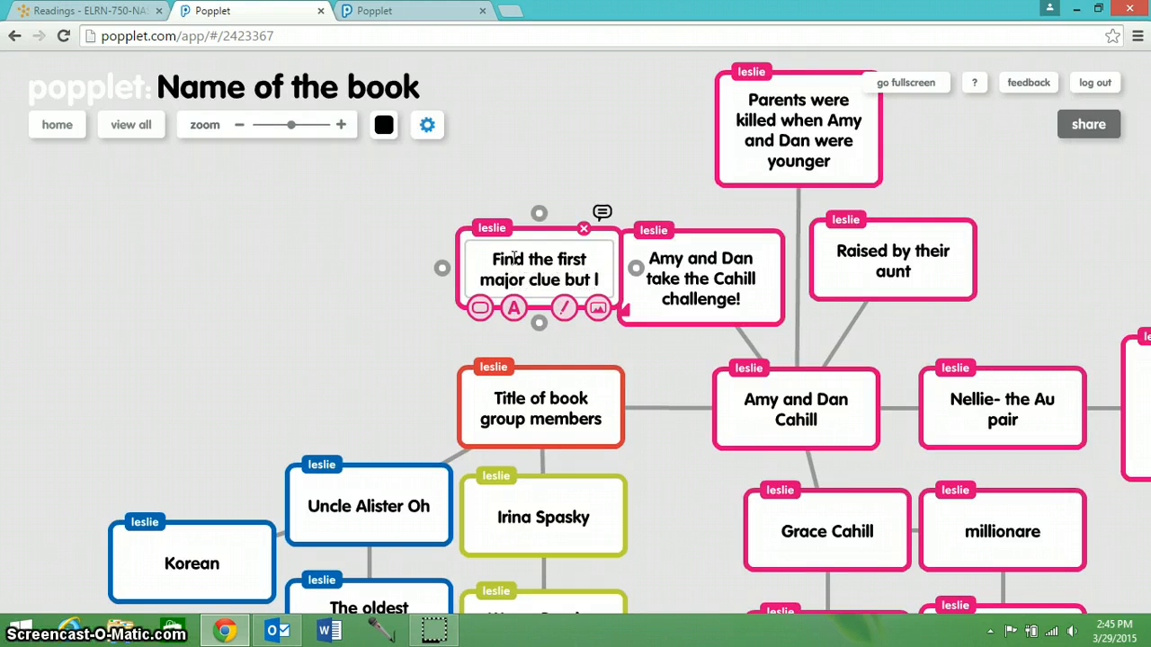
text(ose)
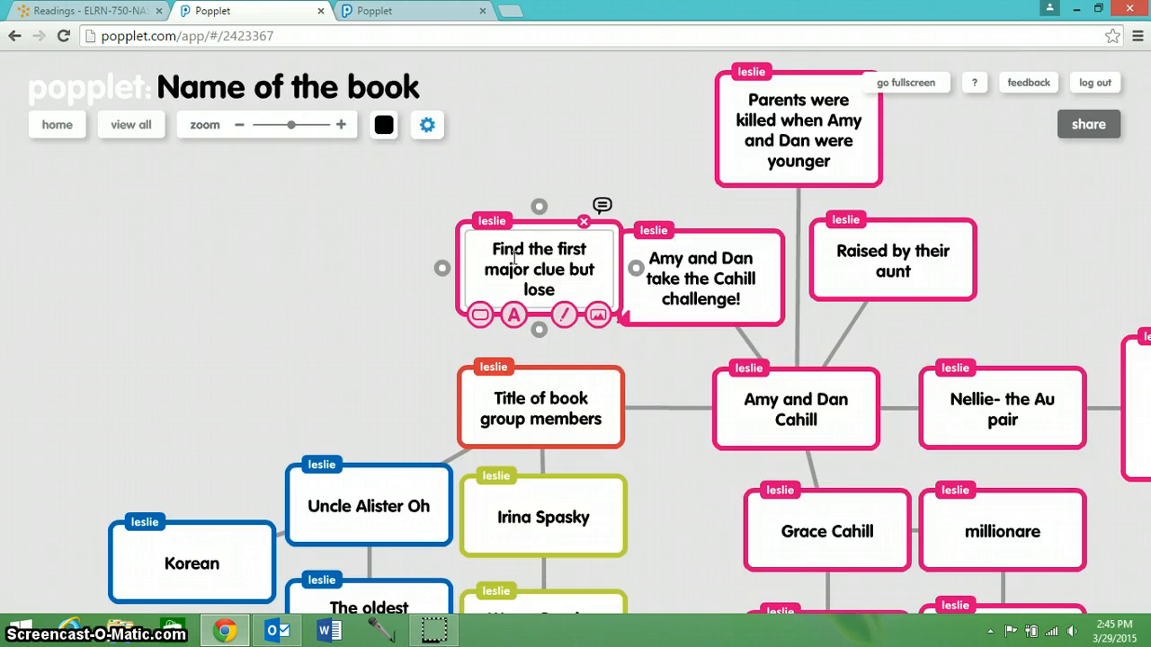
key(BackSpace)
key(BackSpace)
key(BackSpace)
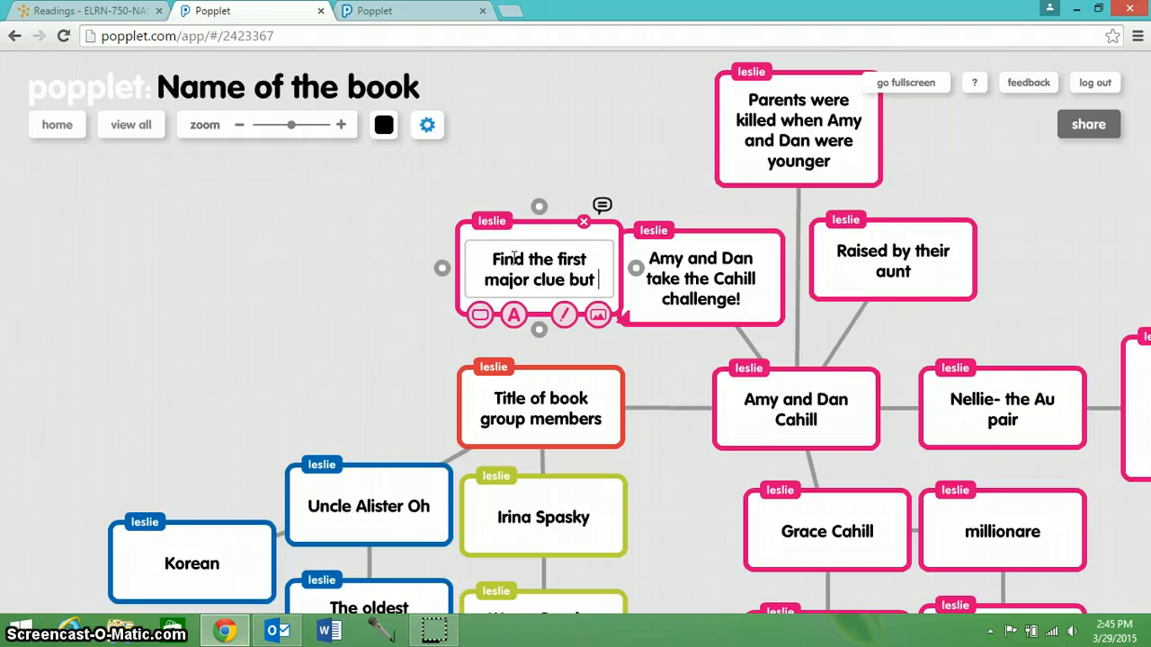
text(hav)
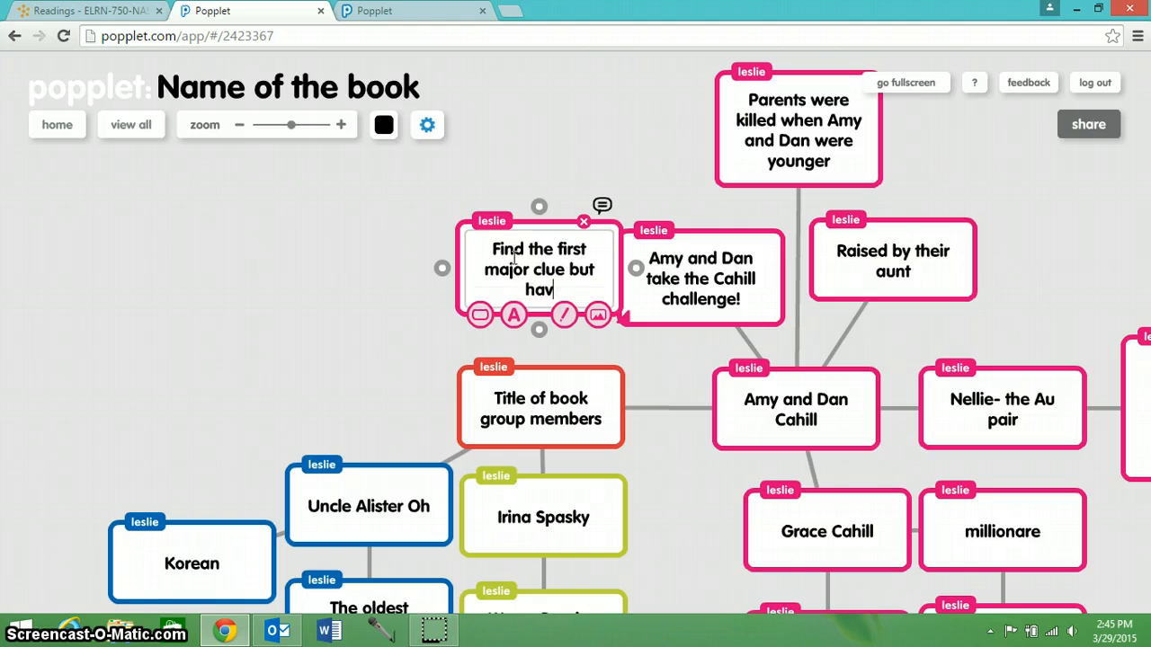
text(e an in)
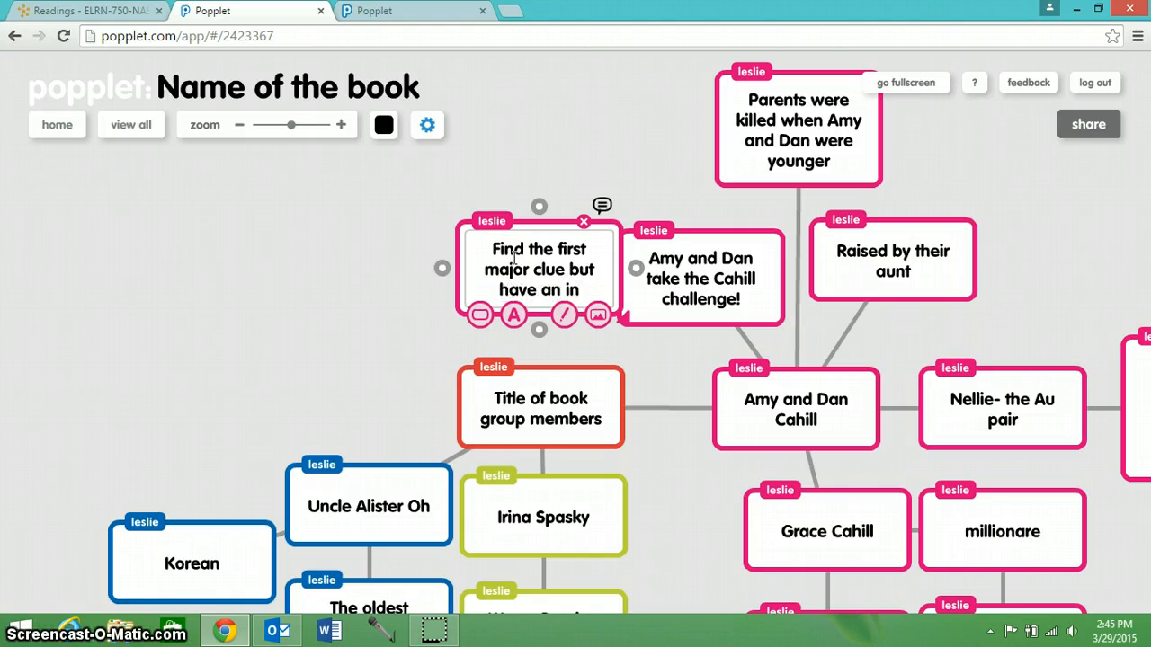
text(gredient stolen)
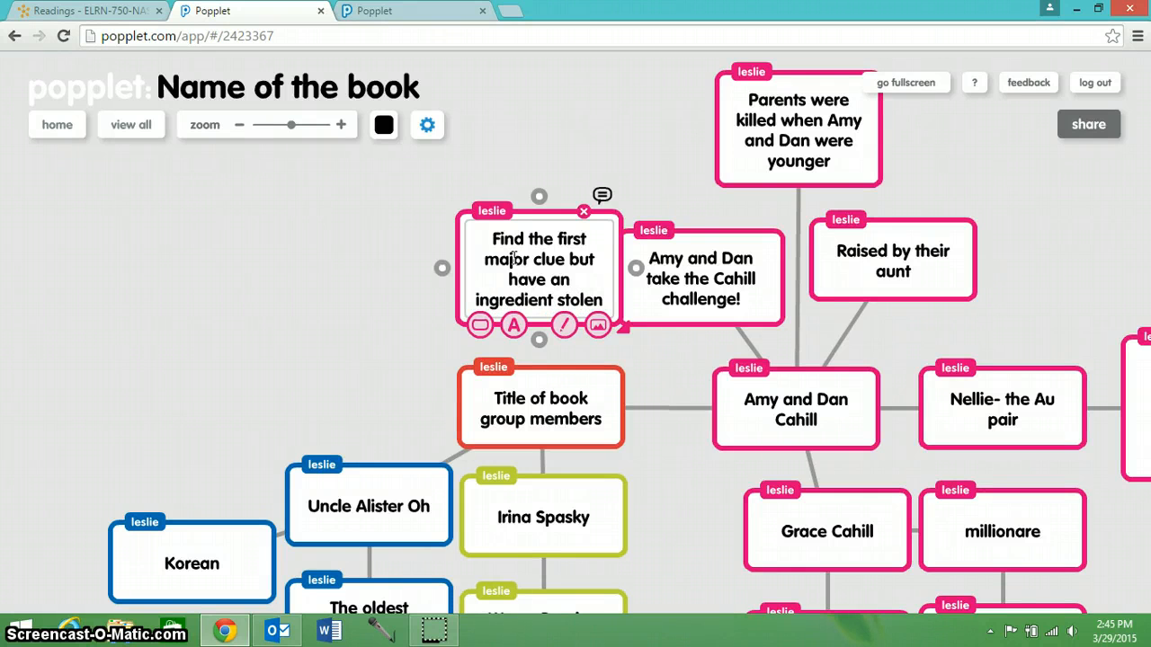
text( by )
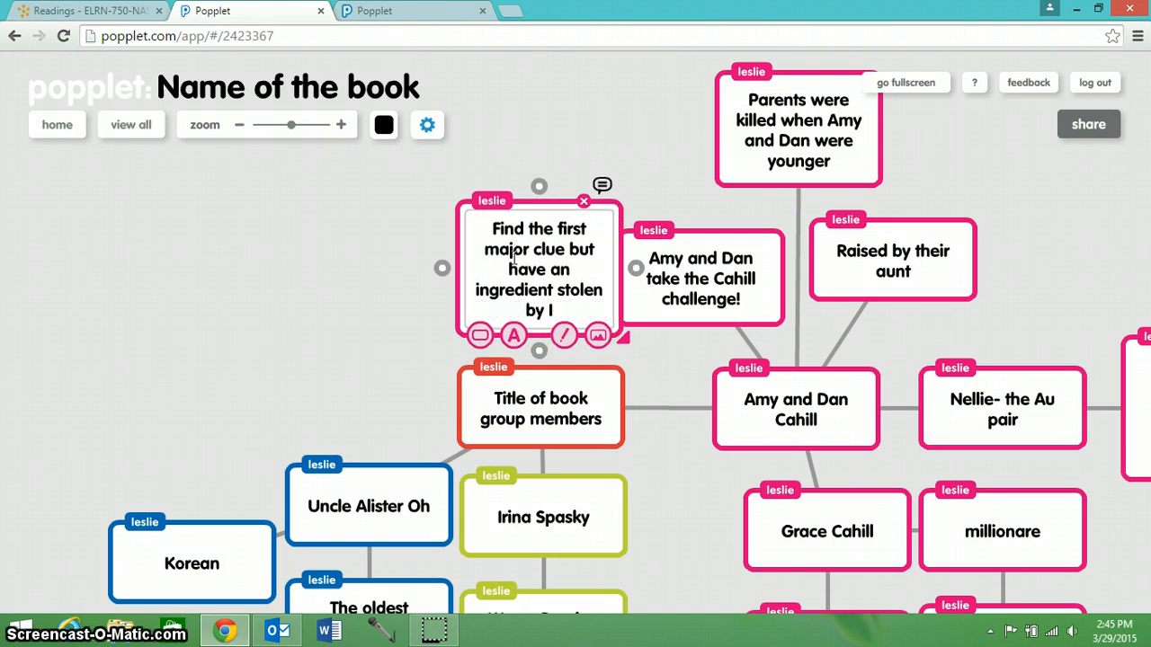
text(Ian Kabra)
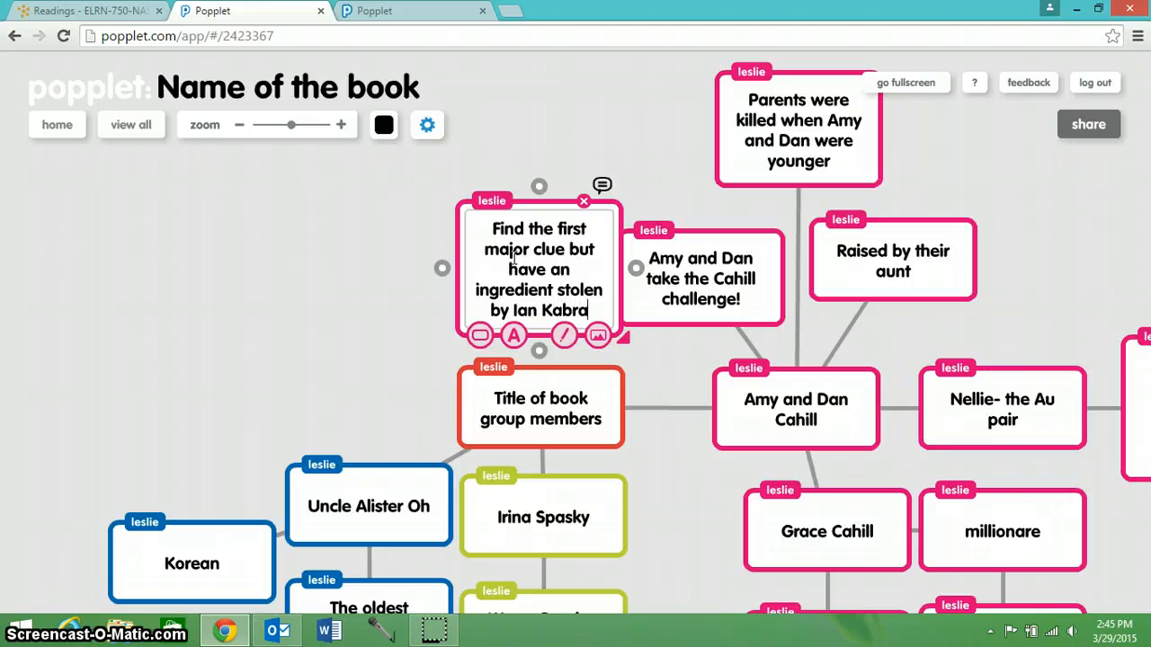
text(.)
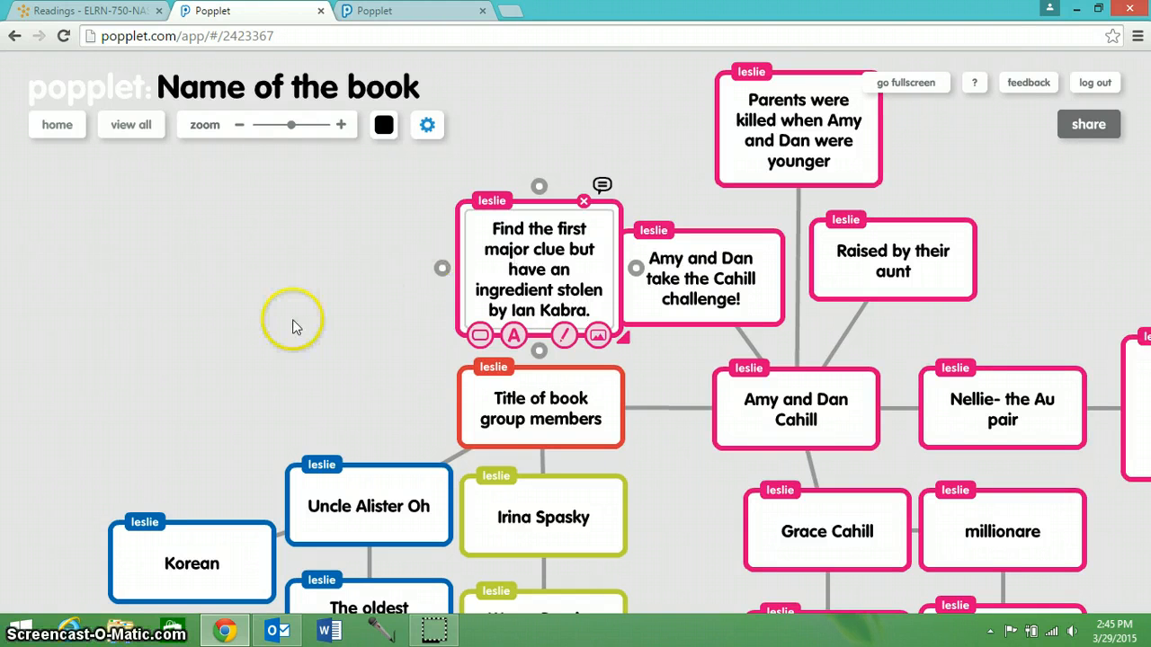
click(329, 405)
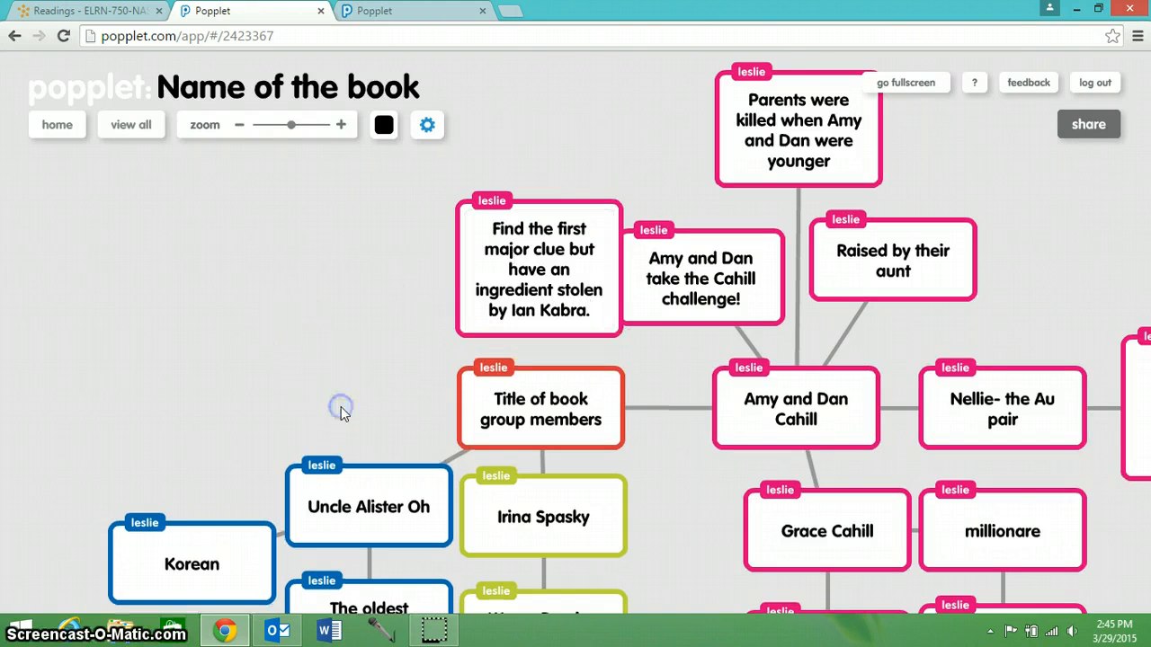
Step: Move the "Find the first major clue" popple up, above and clear of "Amy and Dan take the Cahill challenge!", so their link shows
click(582, 285)
drag(583, 285, 600, 168)
click(452, 338)
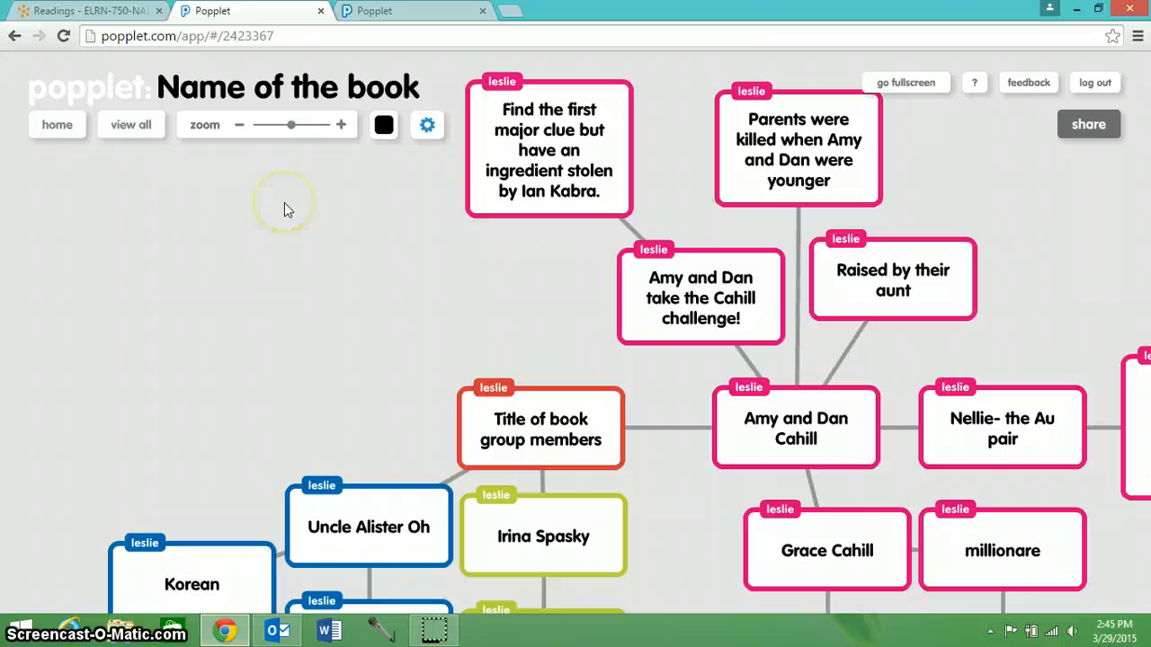
Step: Return to the list of own popplets and reopen "Name of the book"
click(57, 124)
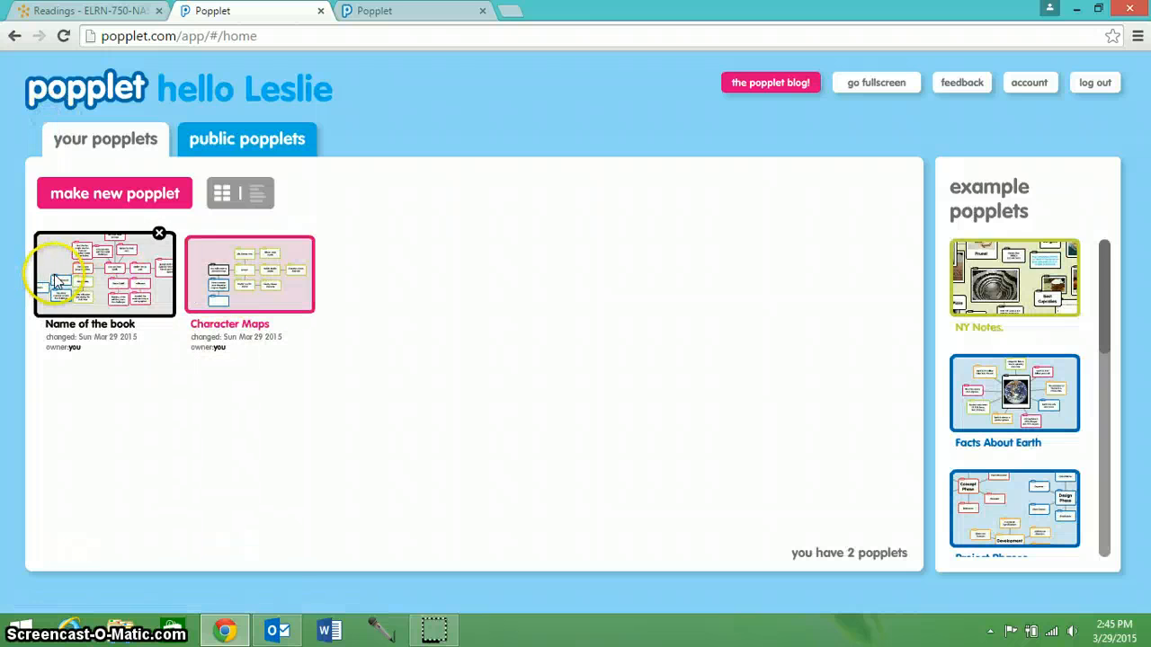
click(122, 265)
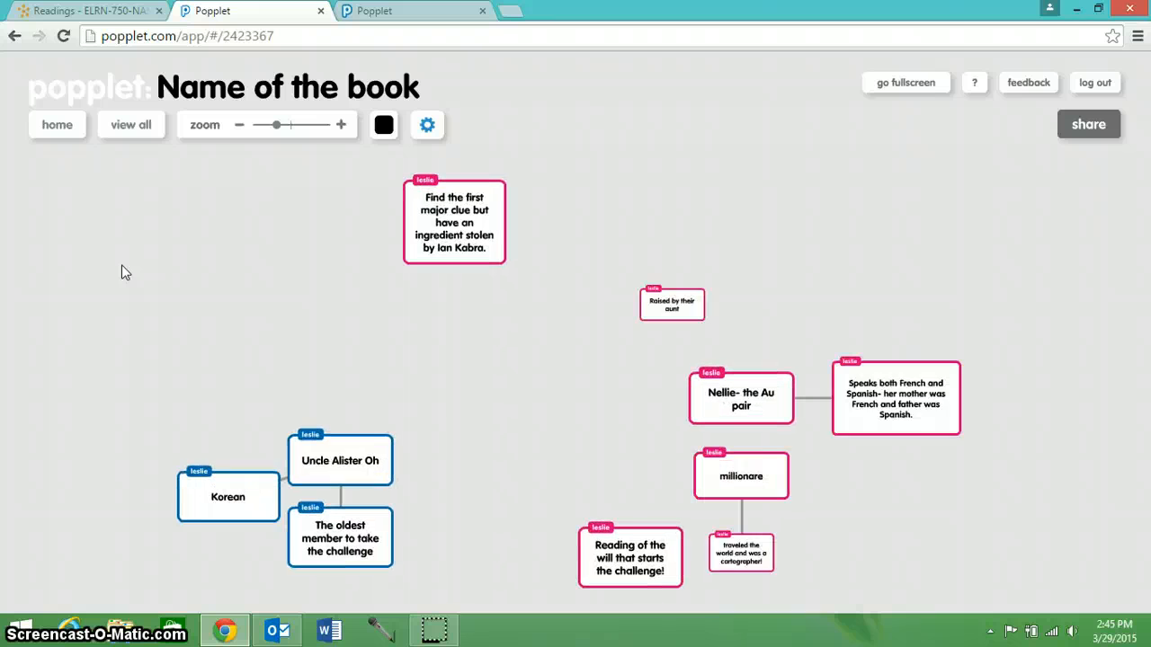